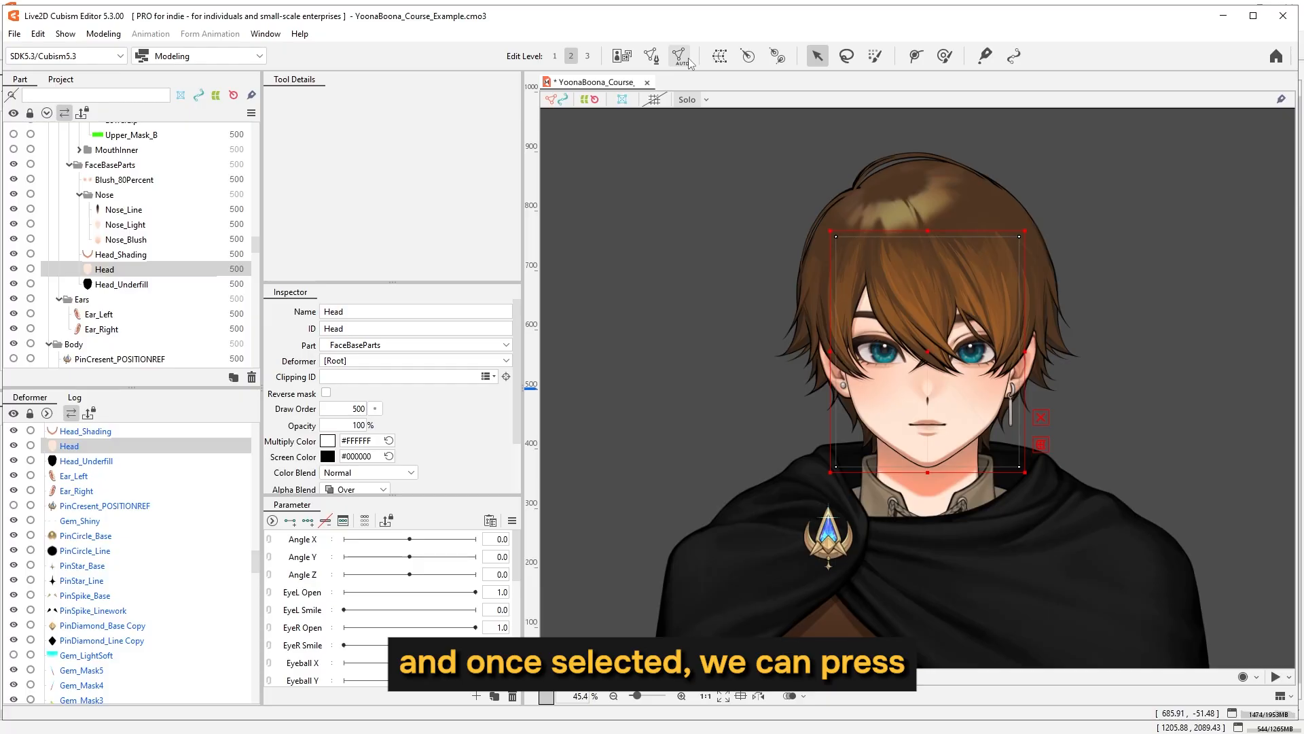
- Generate an automatic mesh for the selected Head art mesh using the Standard preset
left_click(680, 57)
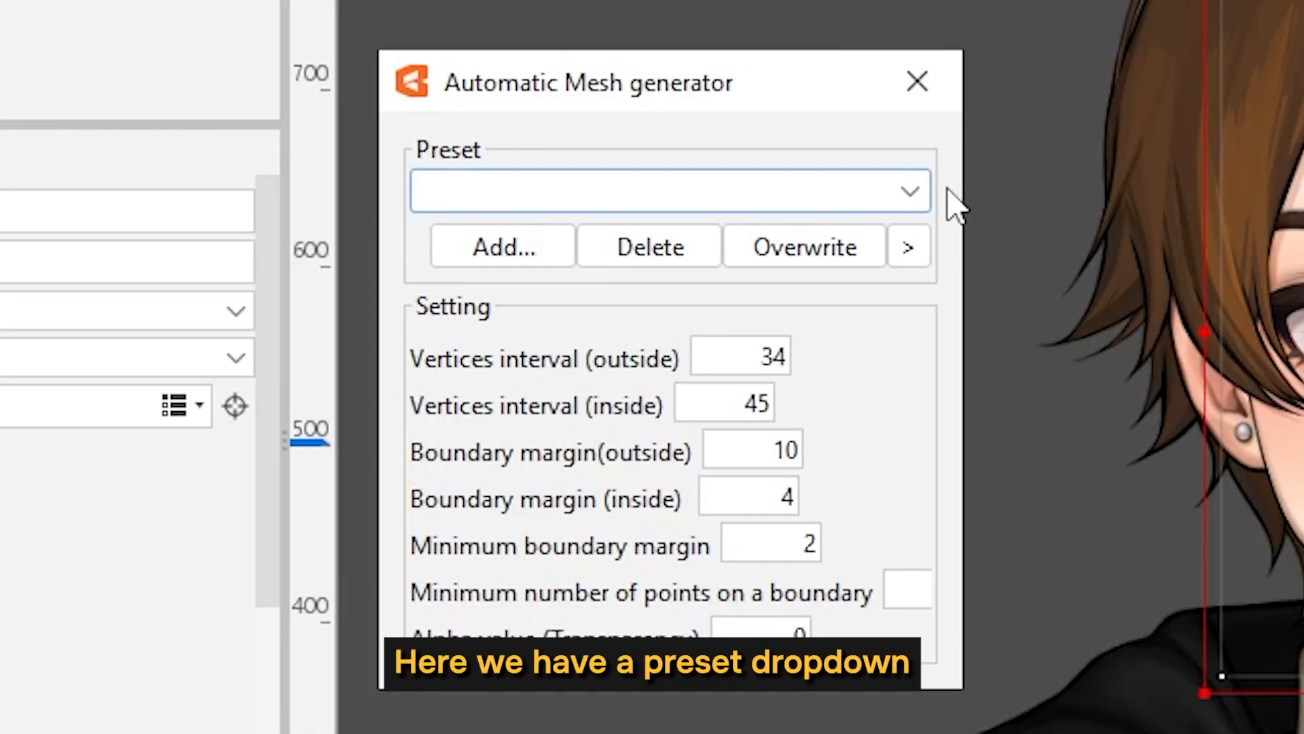
left_click(910, 192)
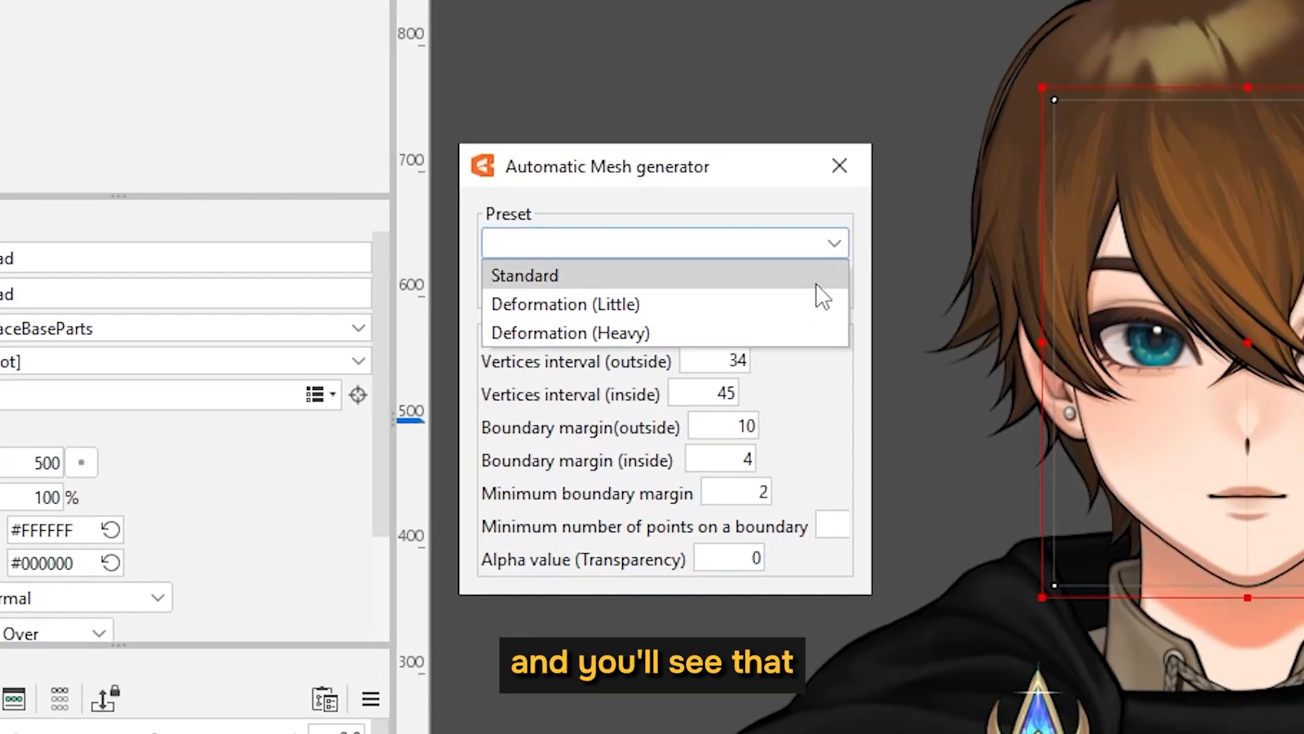
left_click(882, 248)
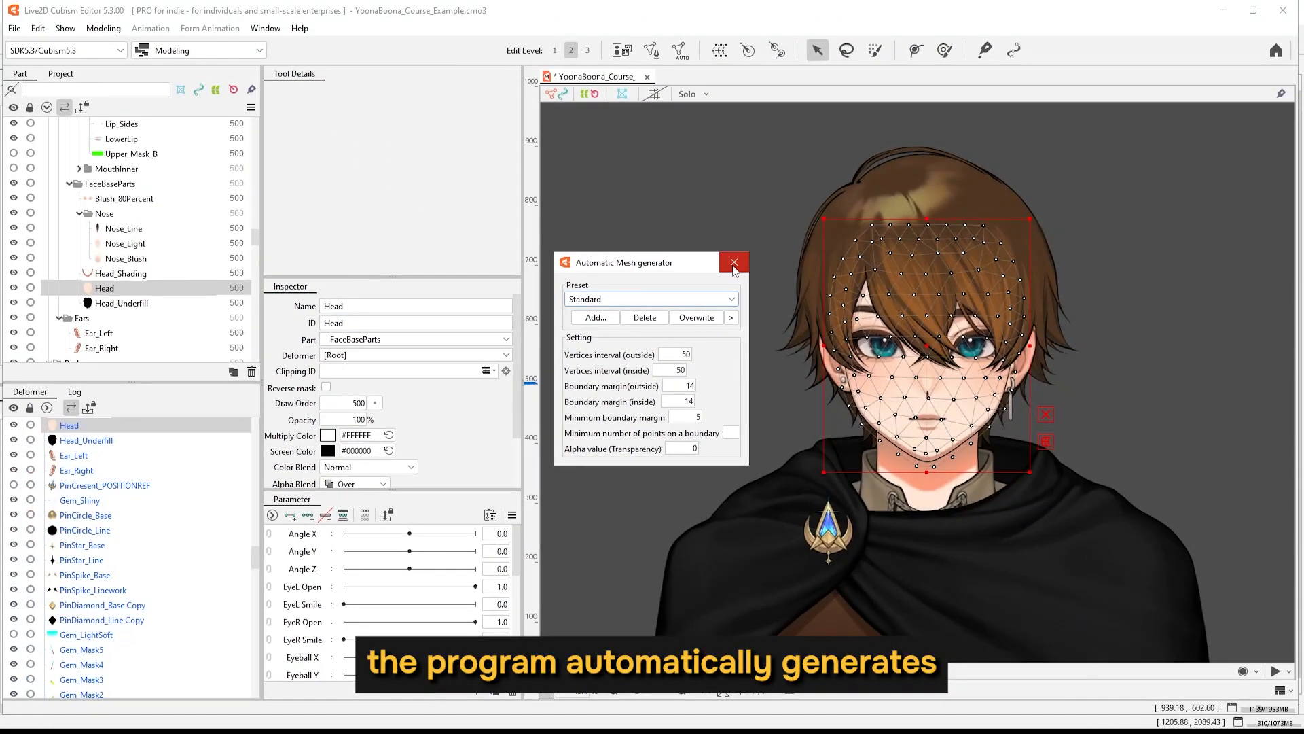
left_click(733, 264)
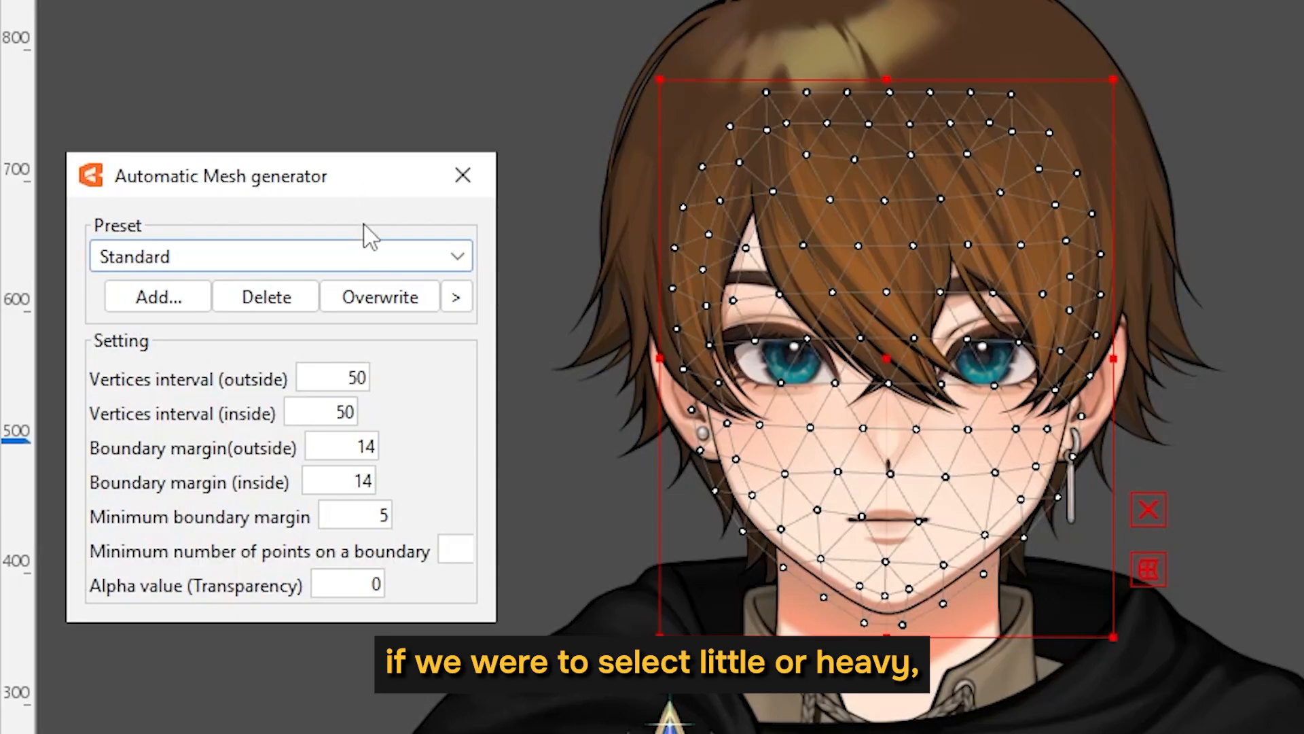
- Try the Deformation (Little) and Deformation (Heavy) presets on the Head mesh and return it to Standard
left_click(458, 258)
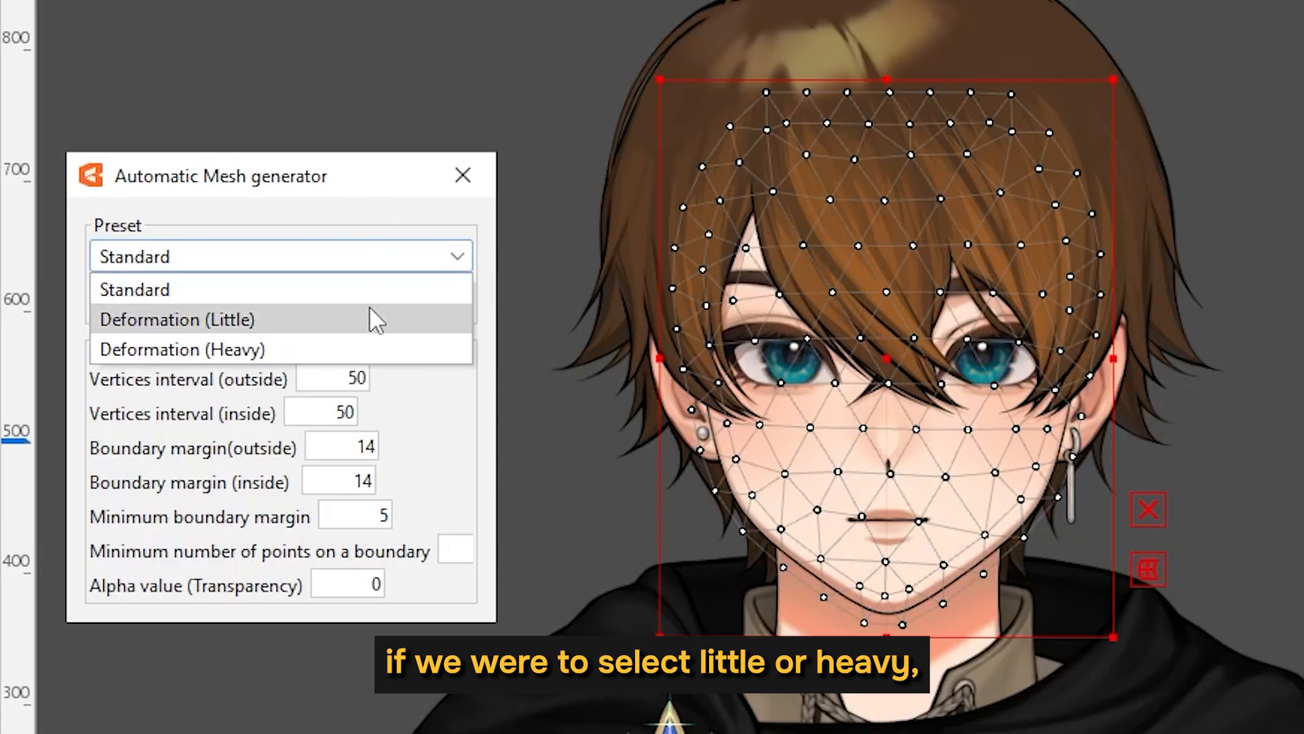
left_click(370, 318)
left_click(438, 262)
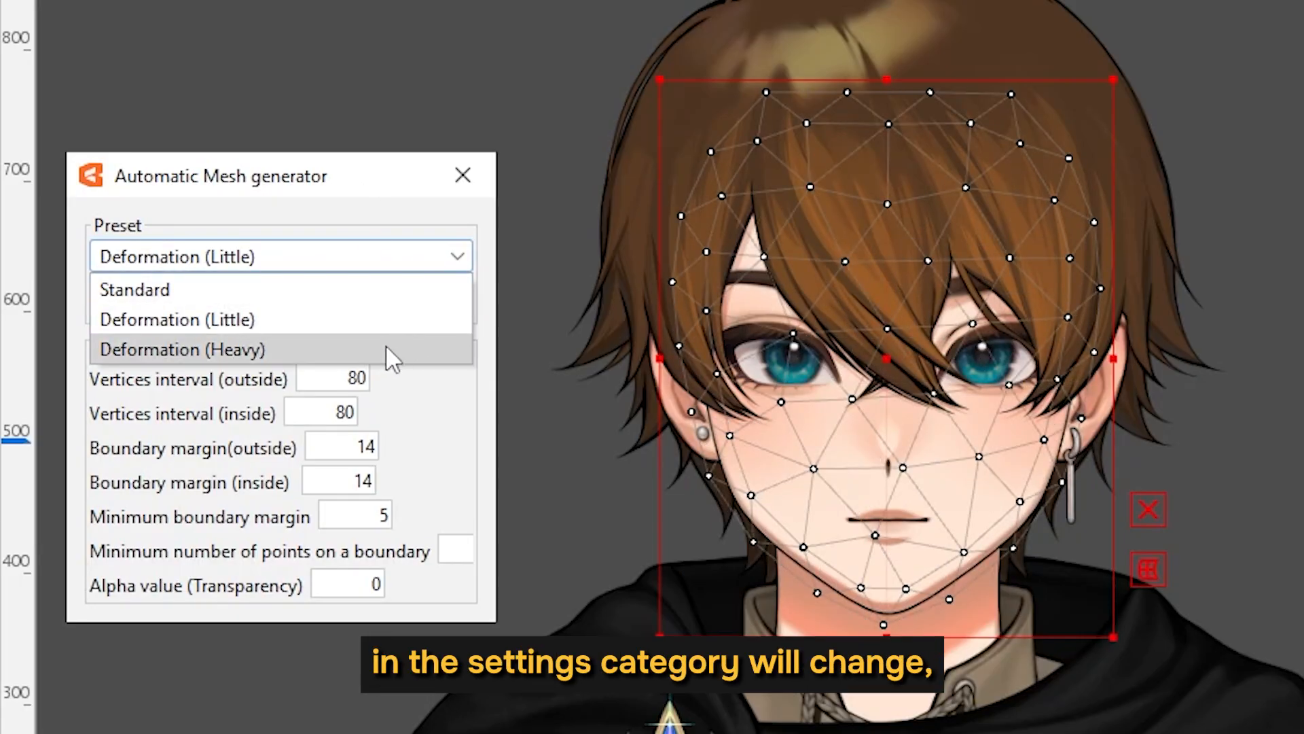
left_click(416, 359)
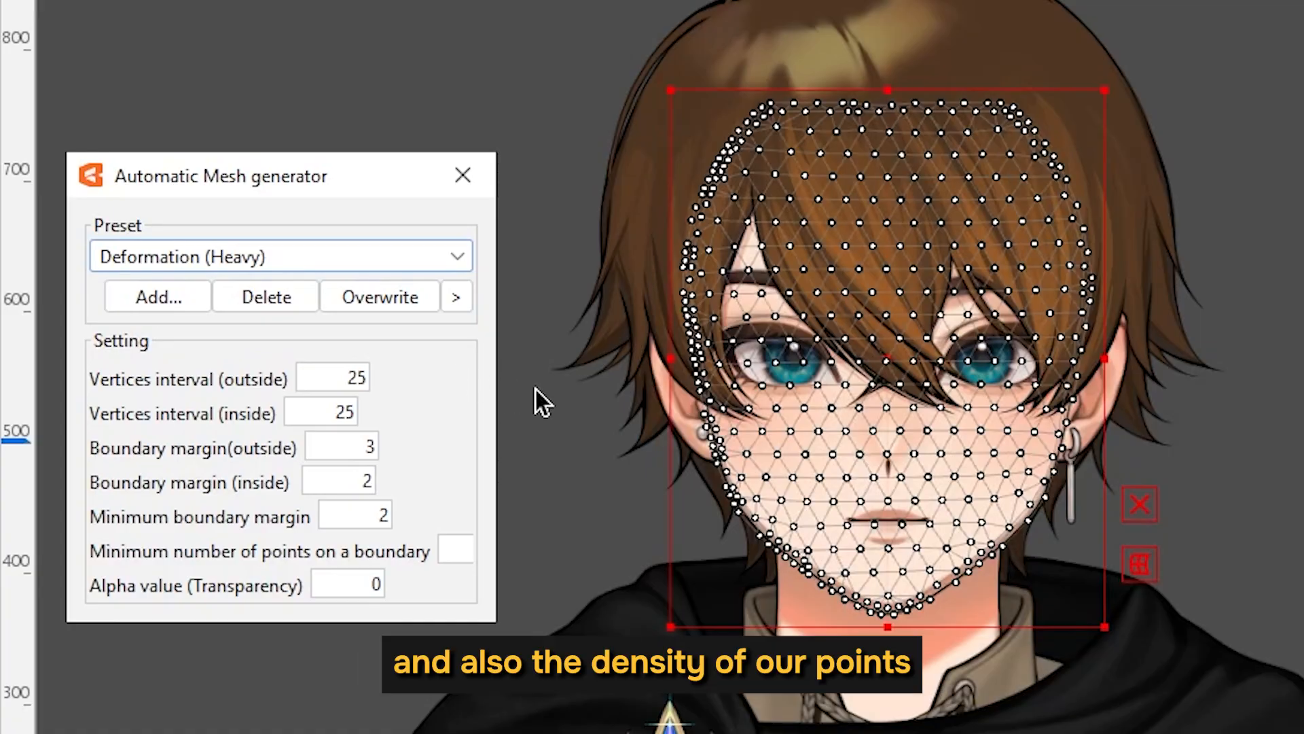
left_click(462, 260)
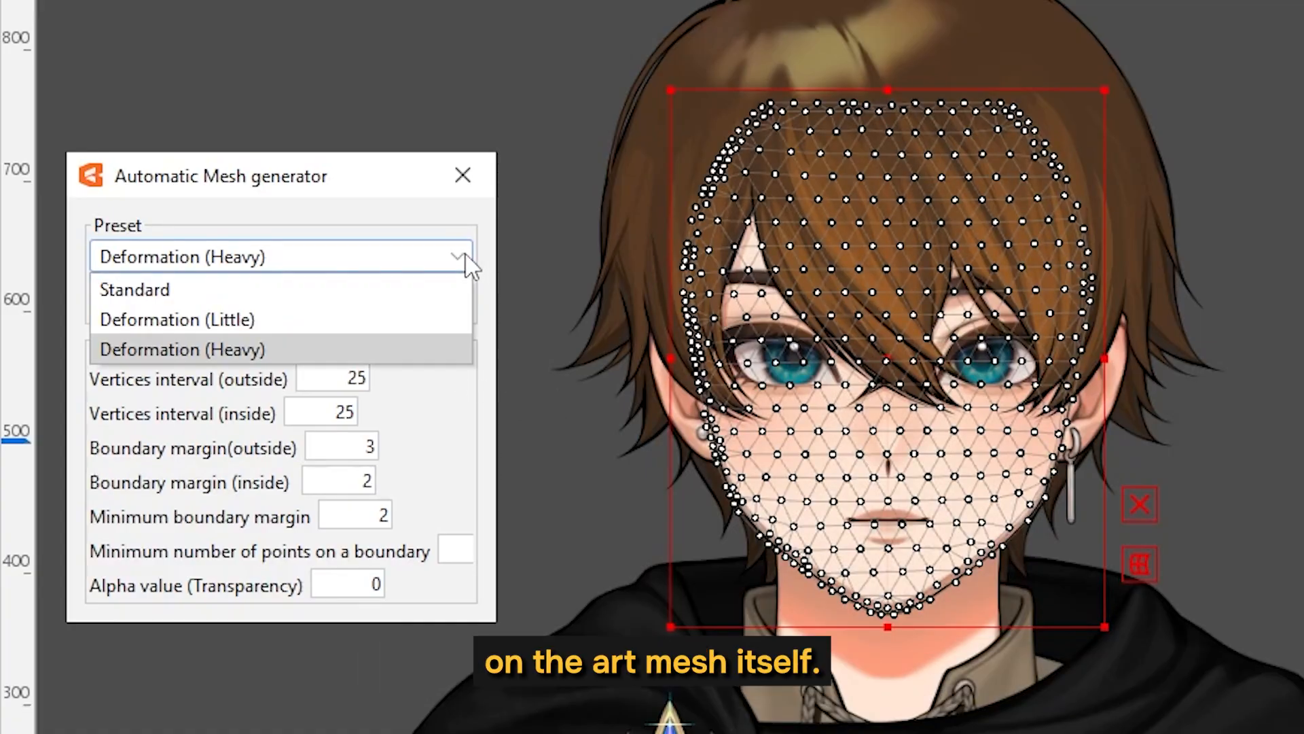
left_click(438, 337)
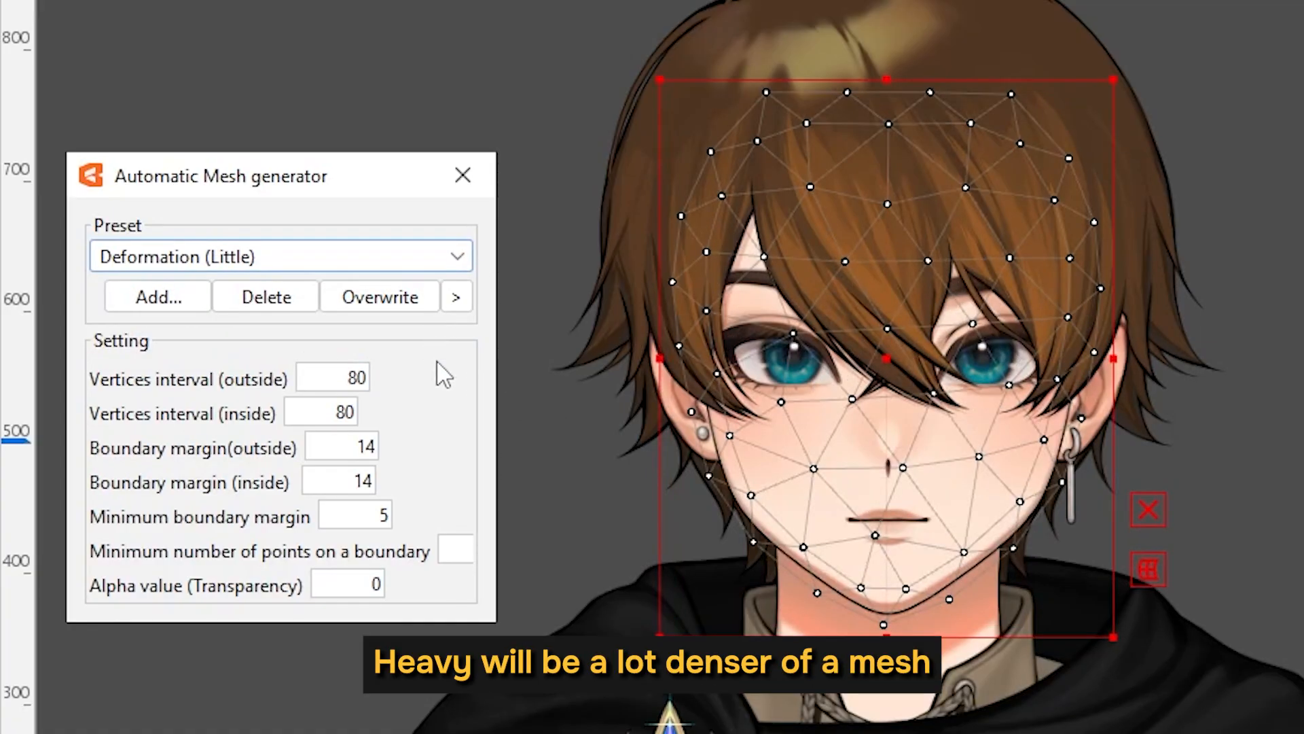
left_click(449, 268)
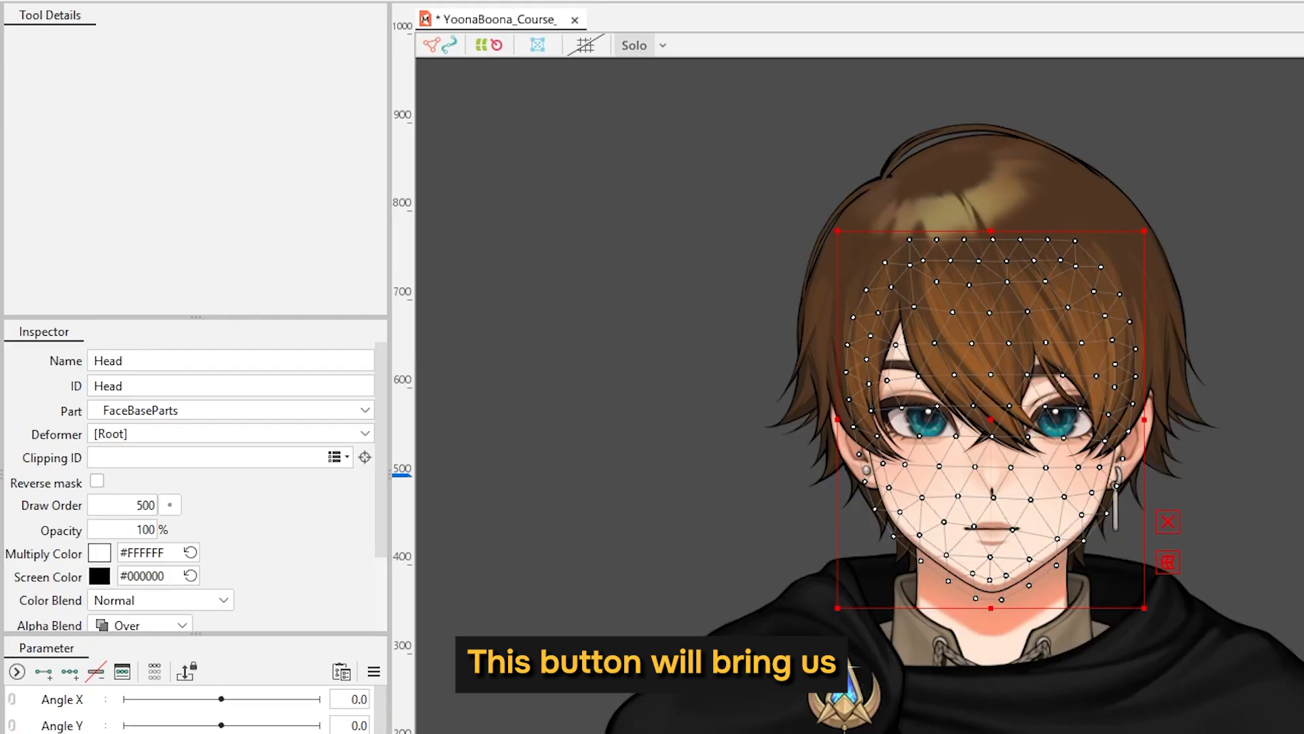
- Open the Head mesh for manual editing and look through its selection, eraser, vertex-adding and stroke mesh-mapping tools
left_click(538, 45)
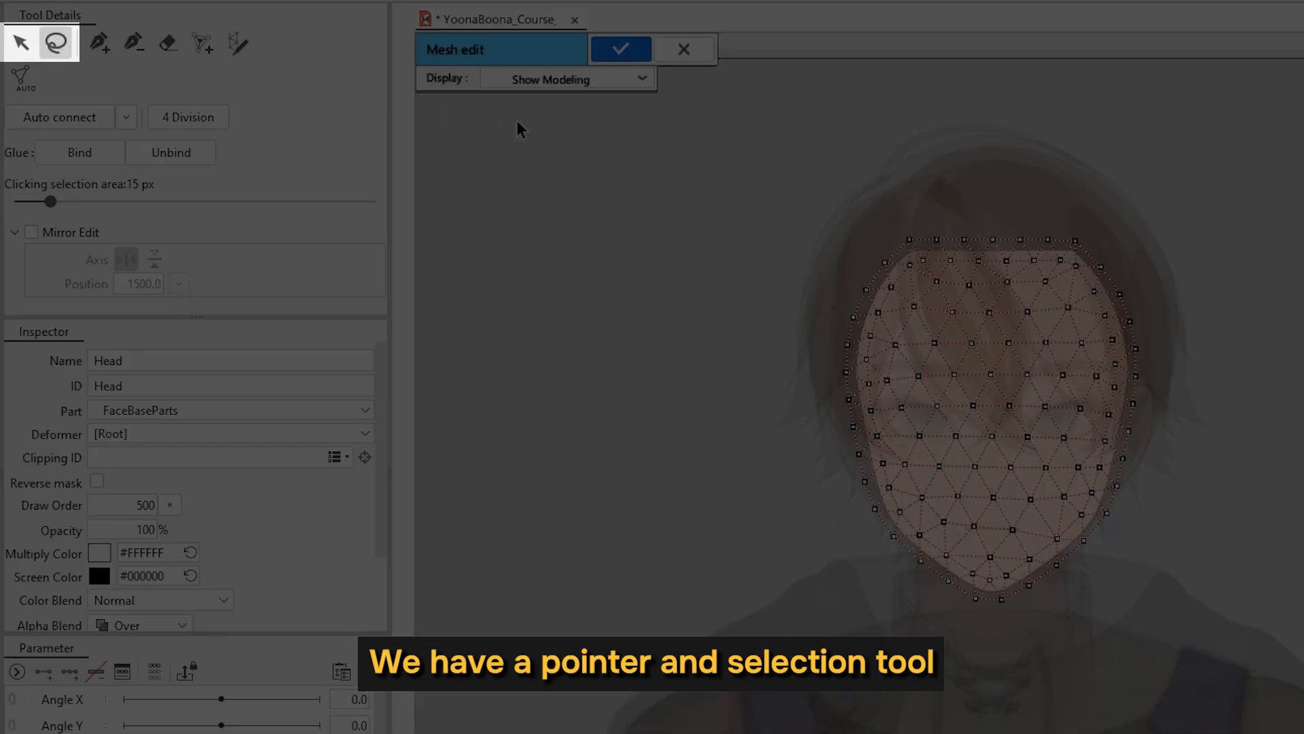
mouse_move(876, 164)
left_mouse_down()
mouse_move(708, 279)
mouse_move(1181, 268)
mouse_move(1063, 216)
left_mouse_up()
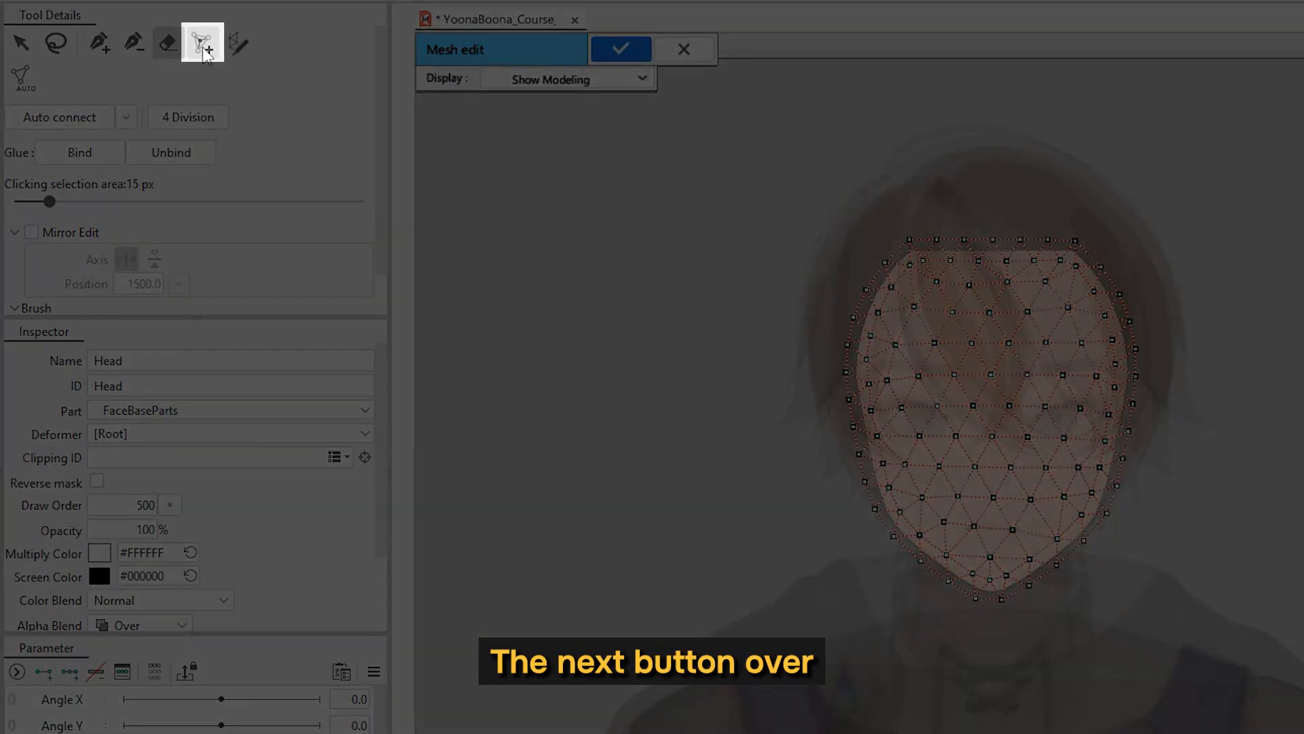
left_click(203, 43)
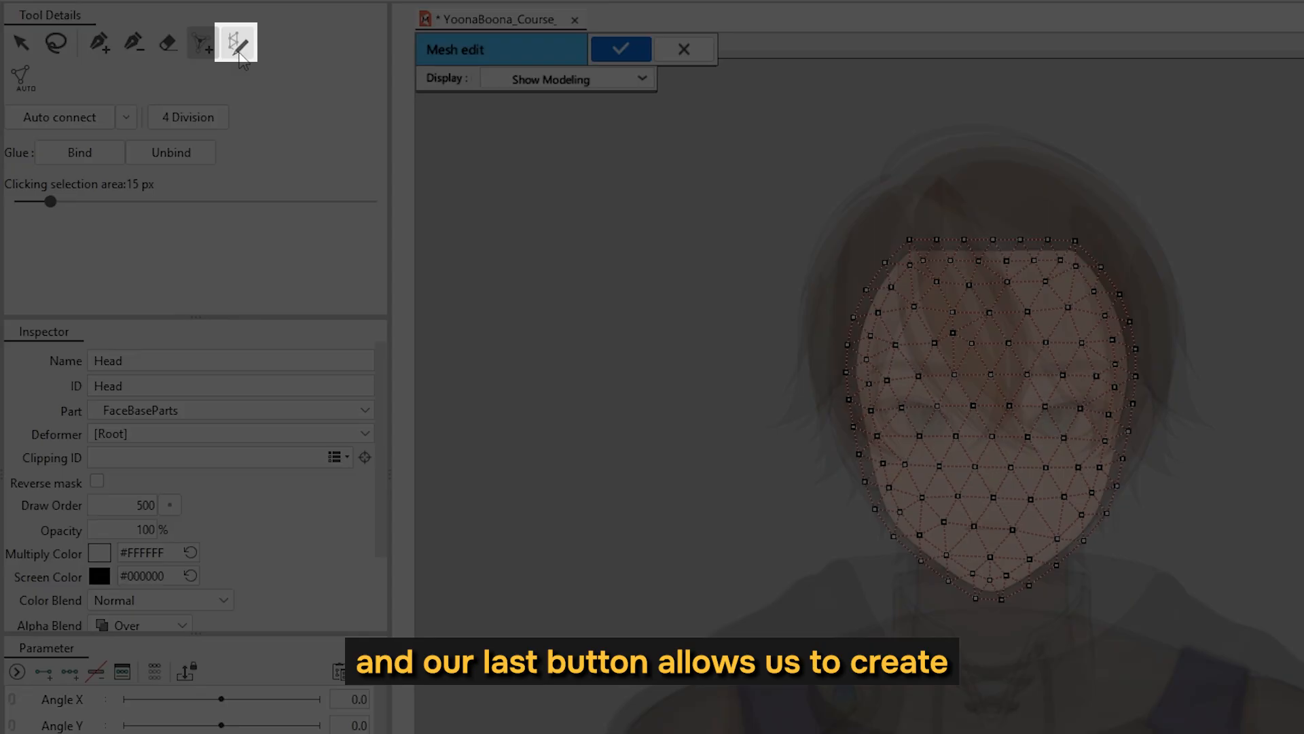
left_click(240, 54)
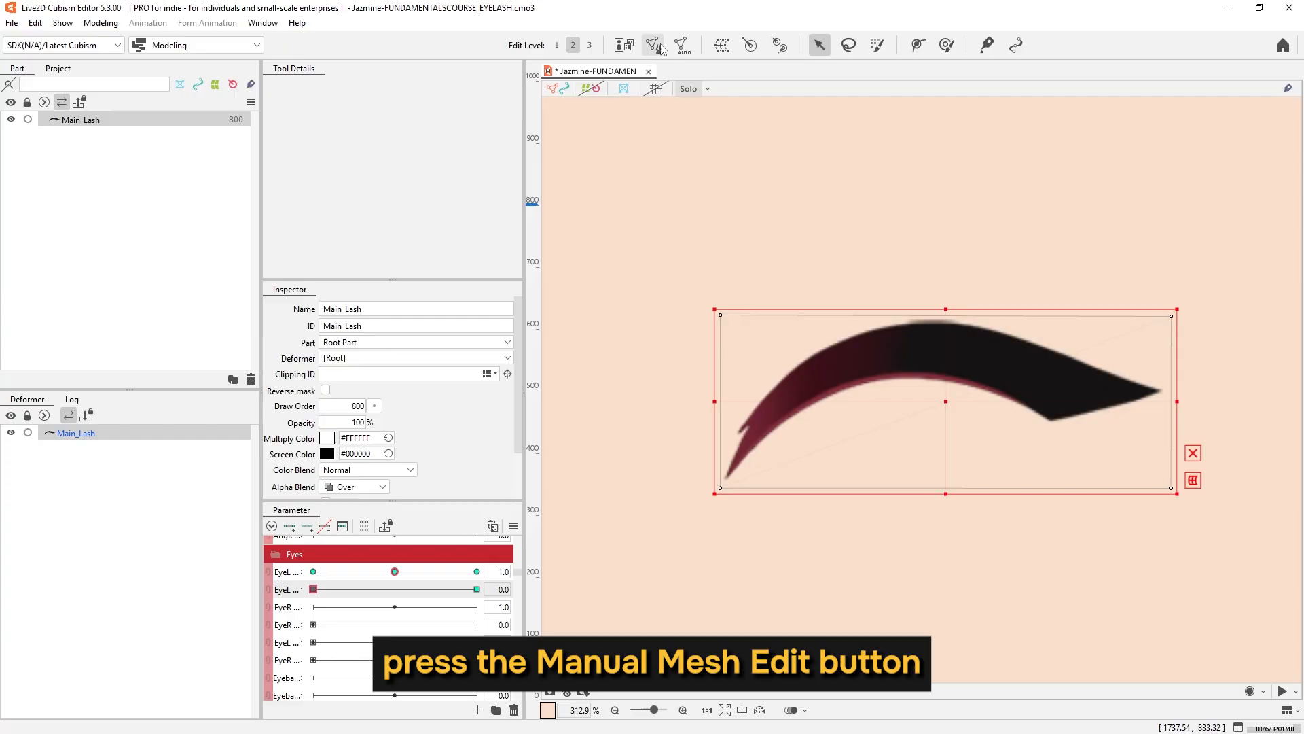
- Open the Main_Lash mesh for manual editing, resize the eraser and erase all existing mesh points
left_click(657, 46)
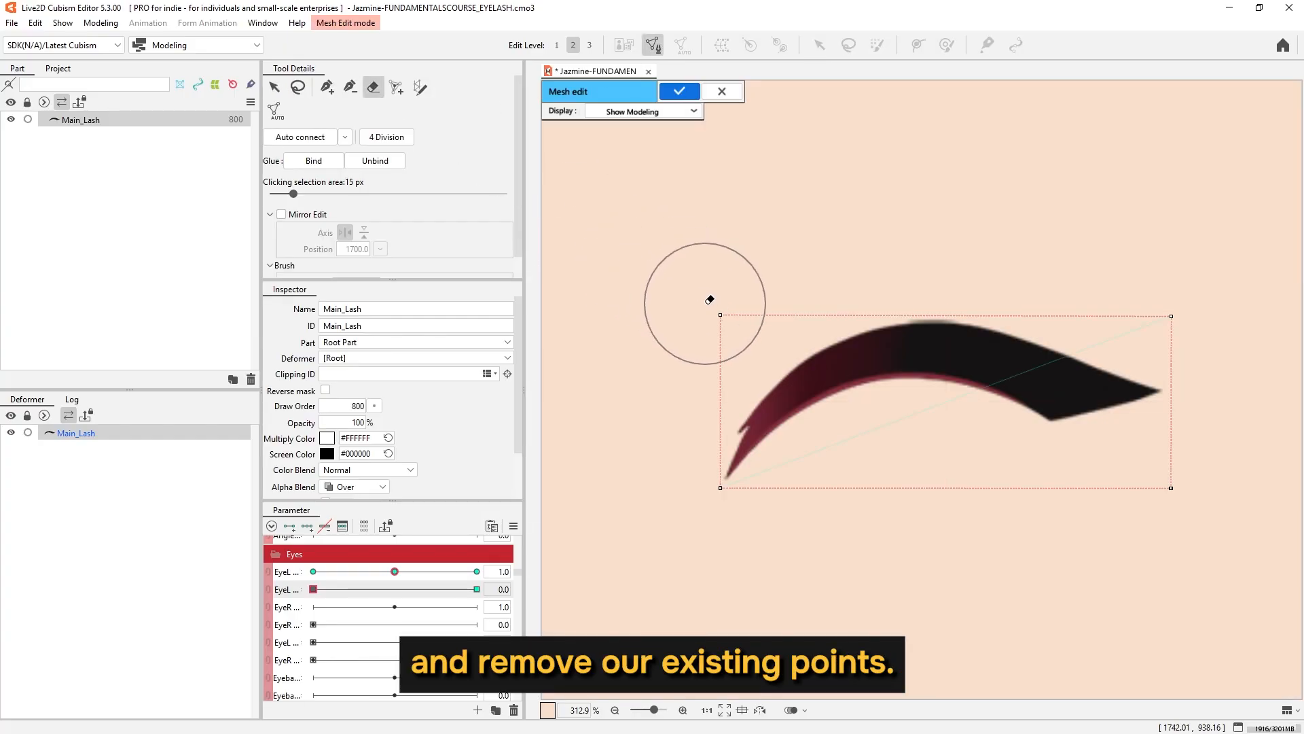
left_click(706, 302)
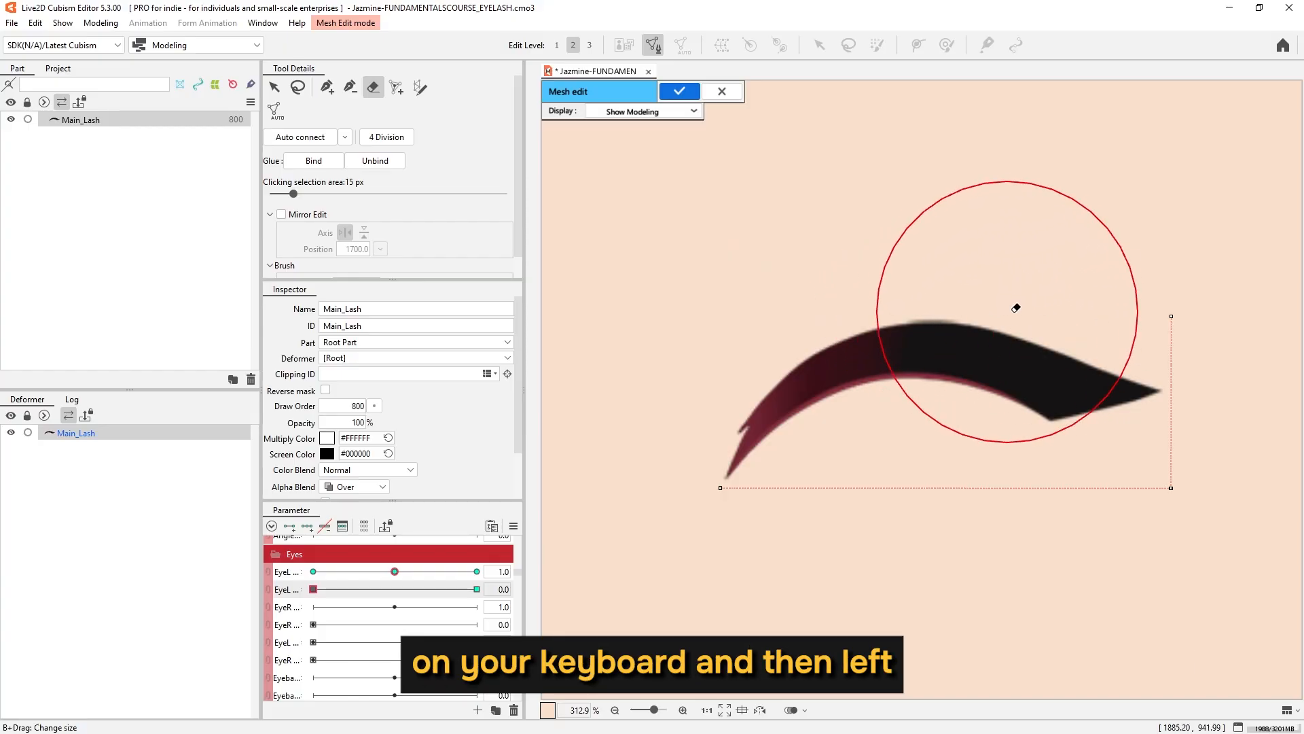
left_click_drag(1016, 308, 1025, 307)
left_click_drag(757, 290, 821, 286)
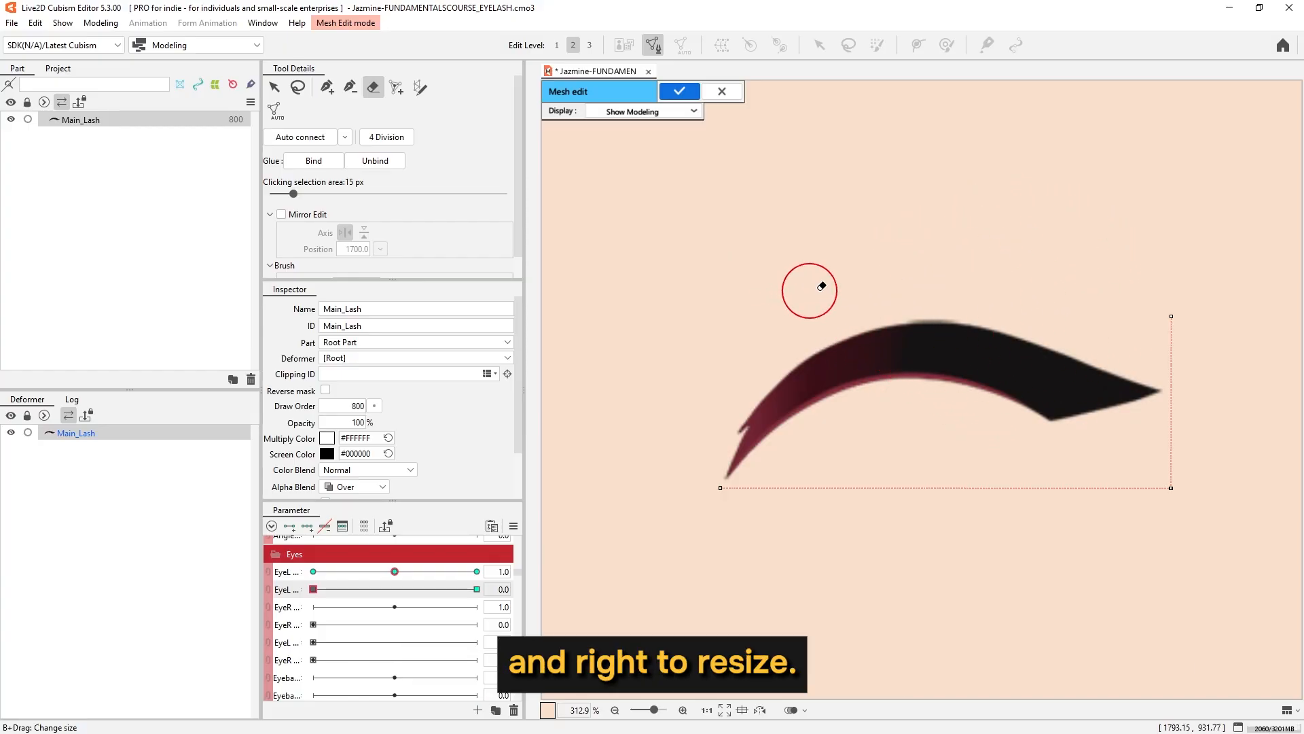
left_click_drag(1133, 305, 1025, 451)
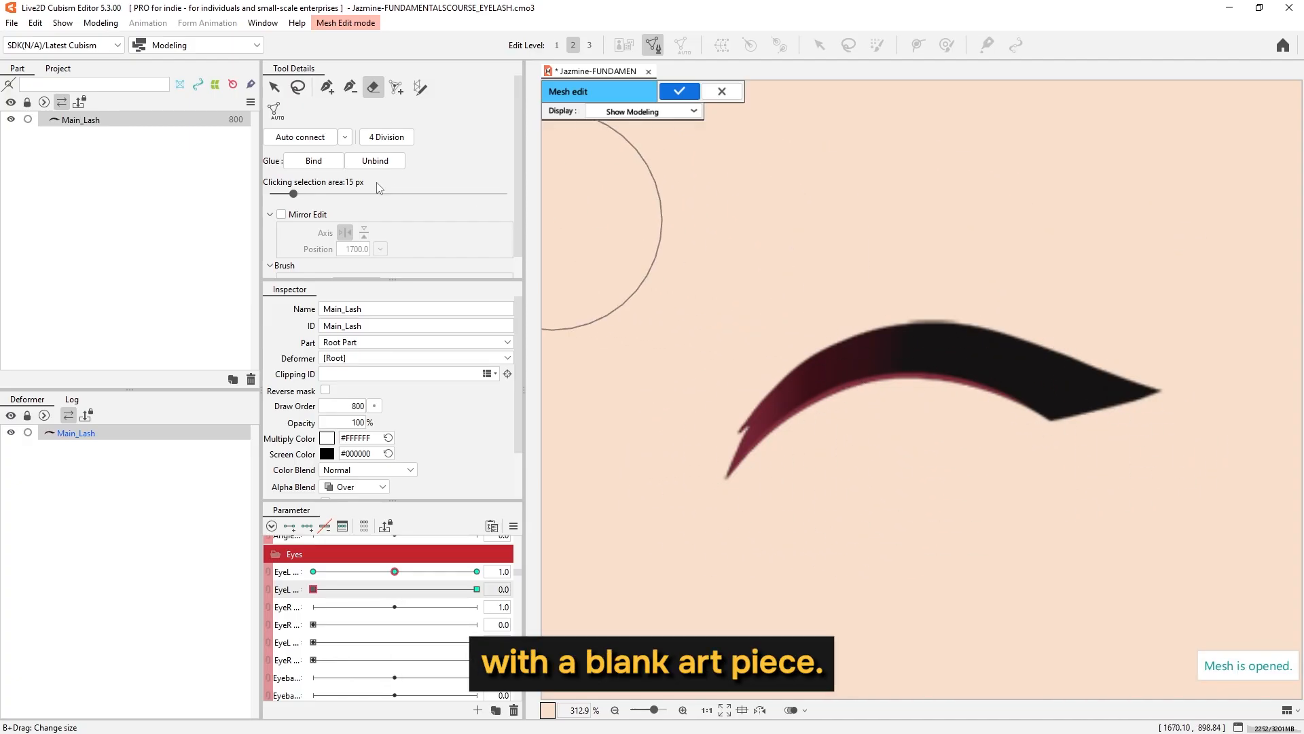
- Try placing individual mesh points above the lash's upper edge, and undo them
left_click(327, 86)
left_click(756, 361)
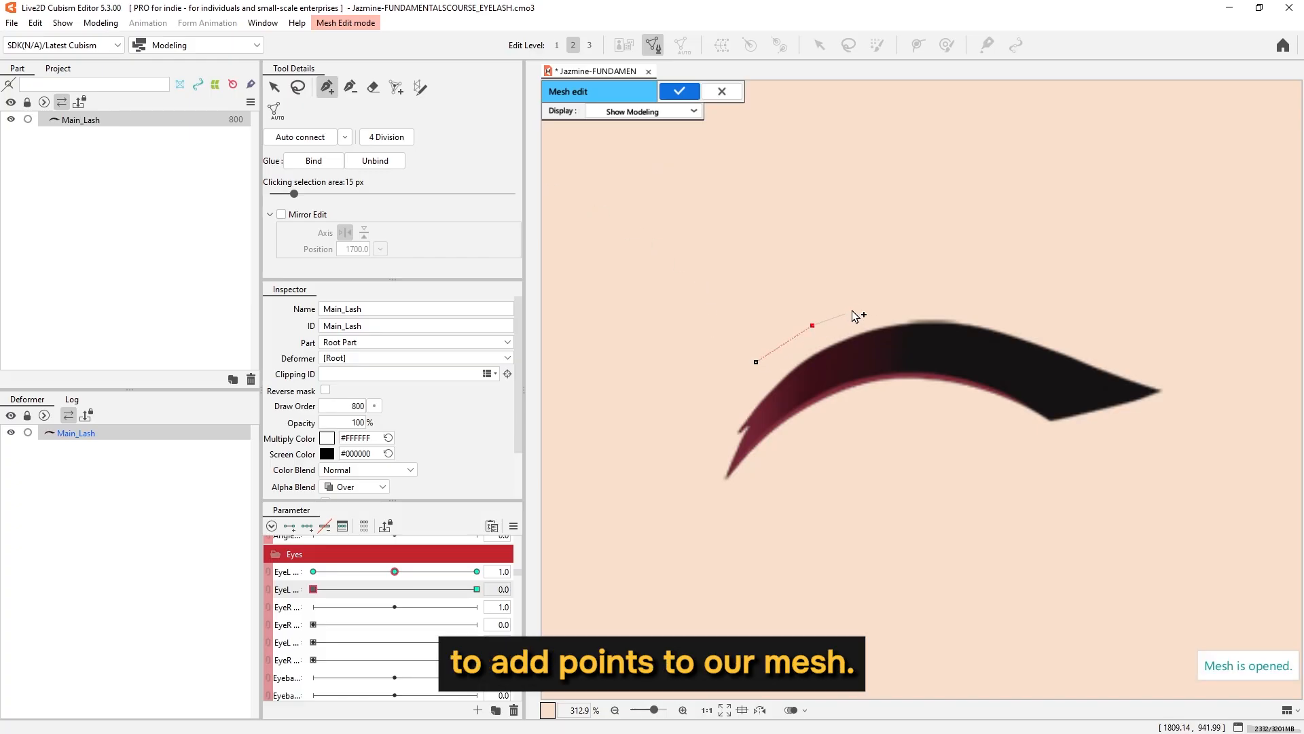
left_click(986, 305)
key("ctrl+z")
key("ctrl+z")
key("ctrl+z")
key("ctrl+z")
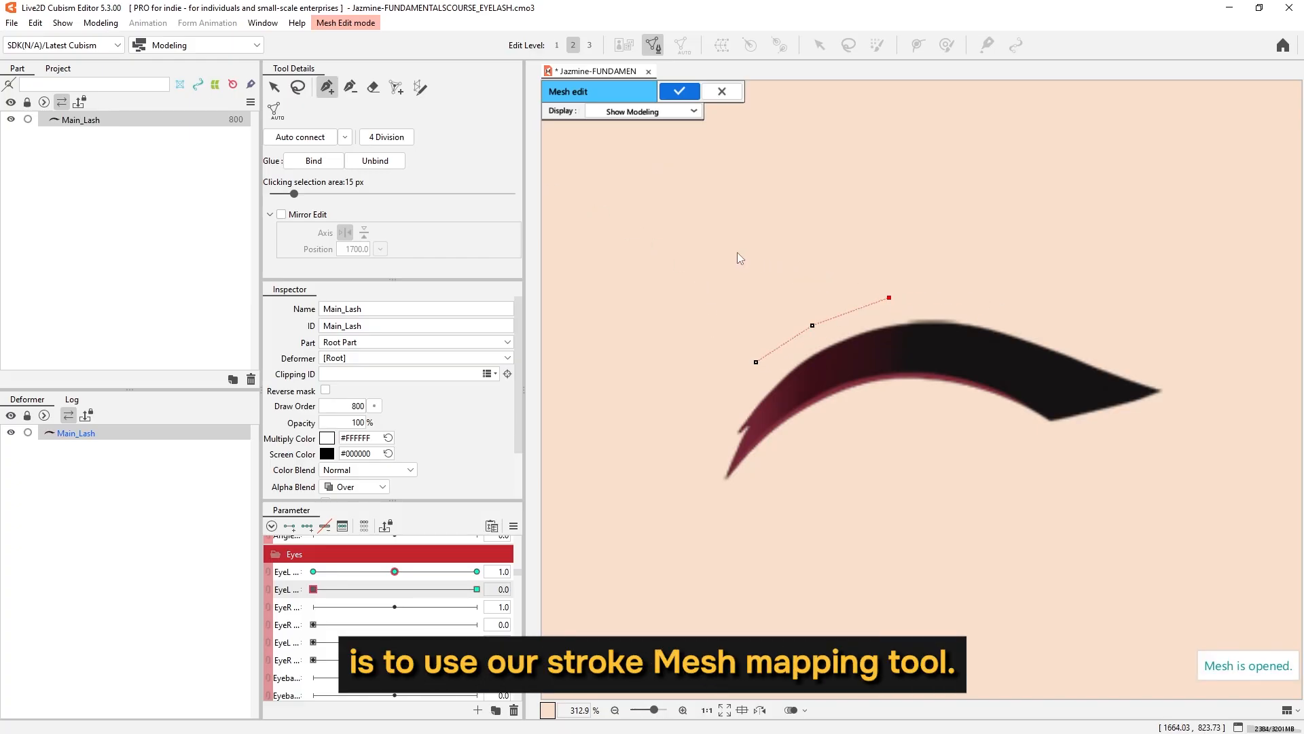
- Draw a stroke mesh-mapping line along the lash's upper edge from the inner corner to the outer tip
left_click(421, 89)
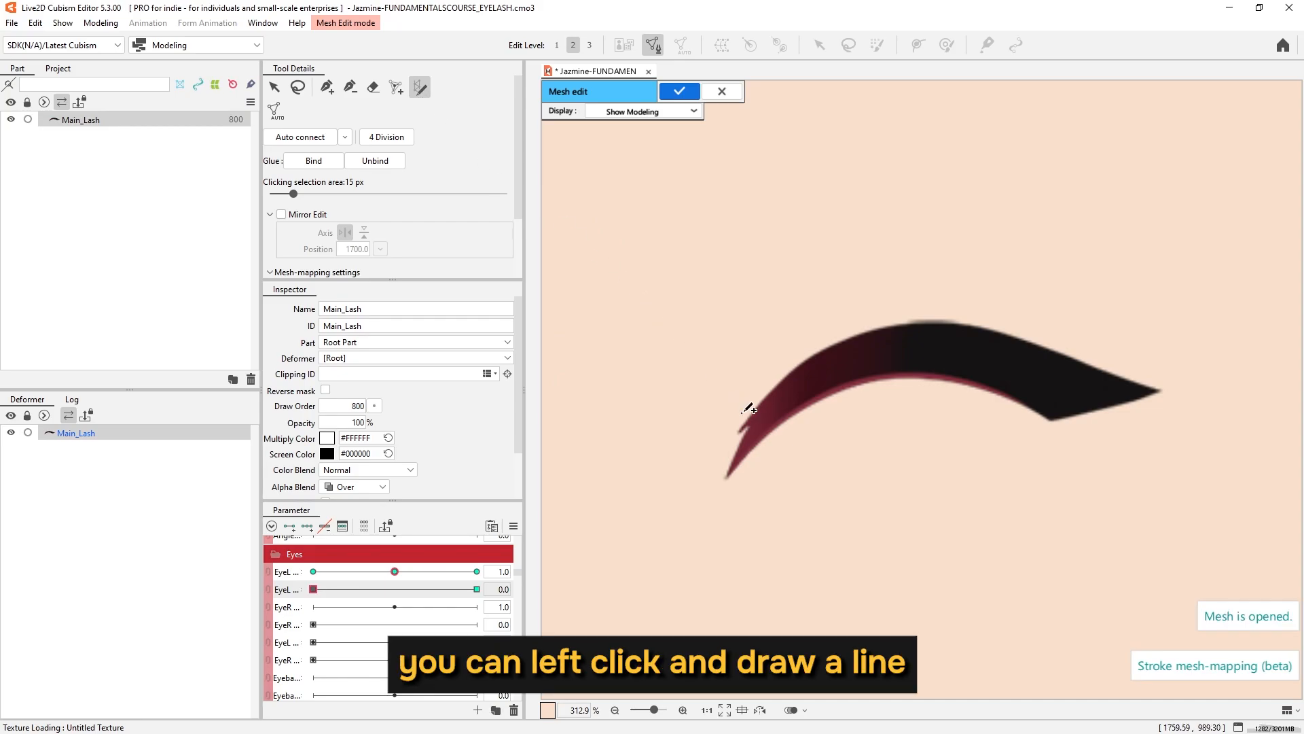
left_click_drag(742, 412, 765, 386)
left_click_drag(920, 309, 1017, 319)
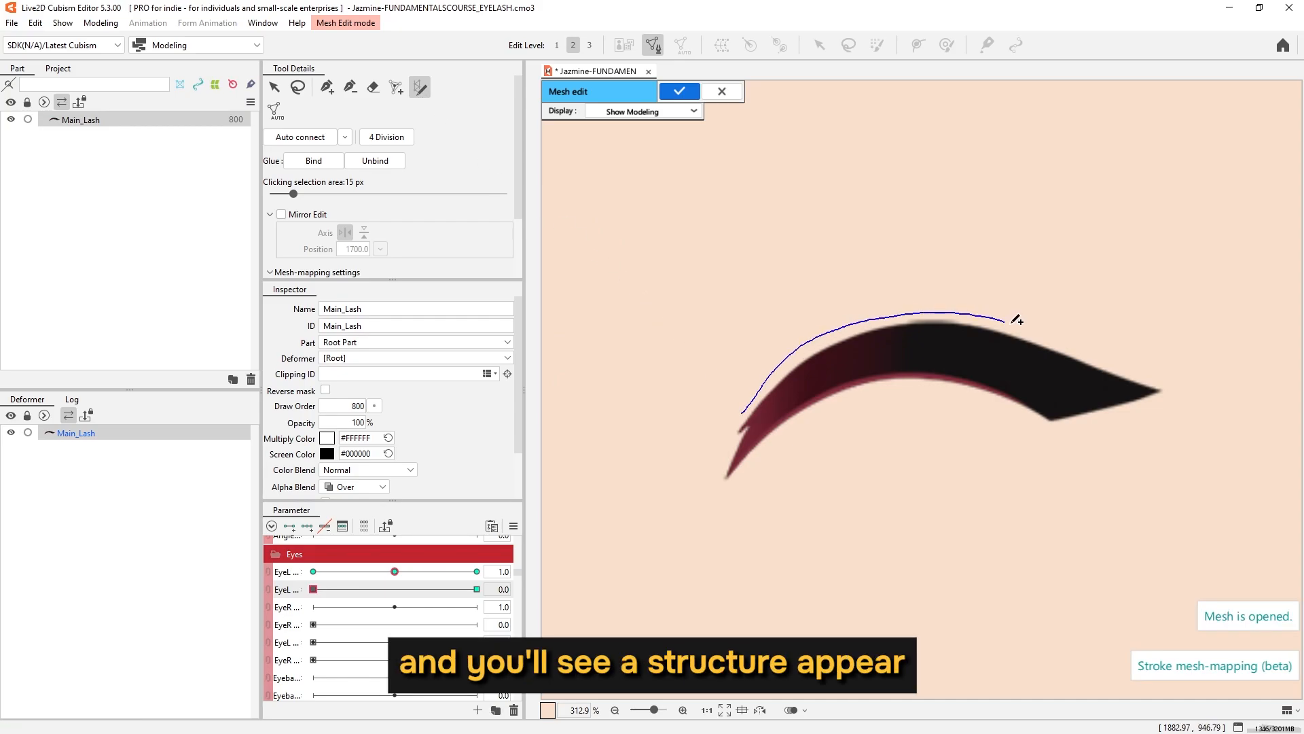
left_click_drag(1138, 372, 1136, 376)
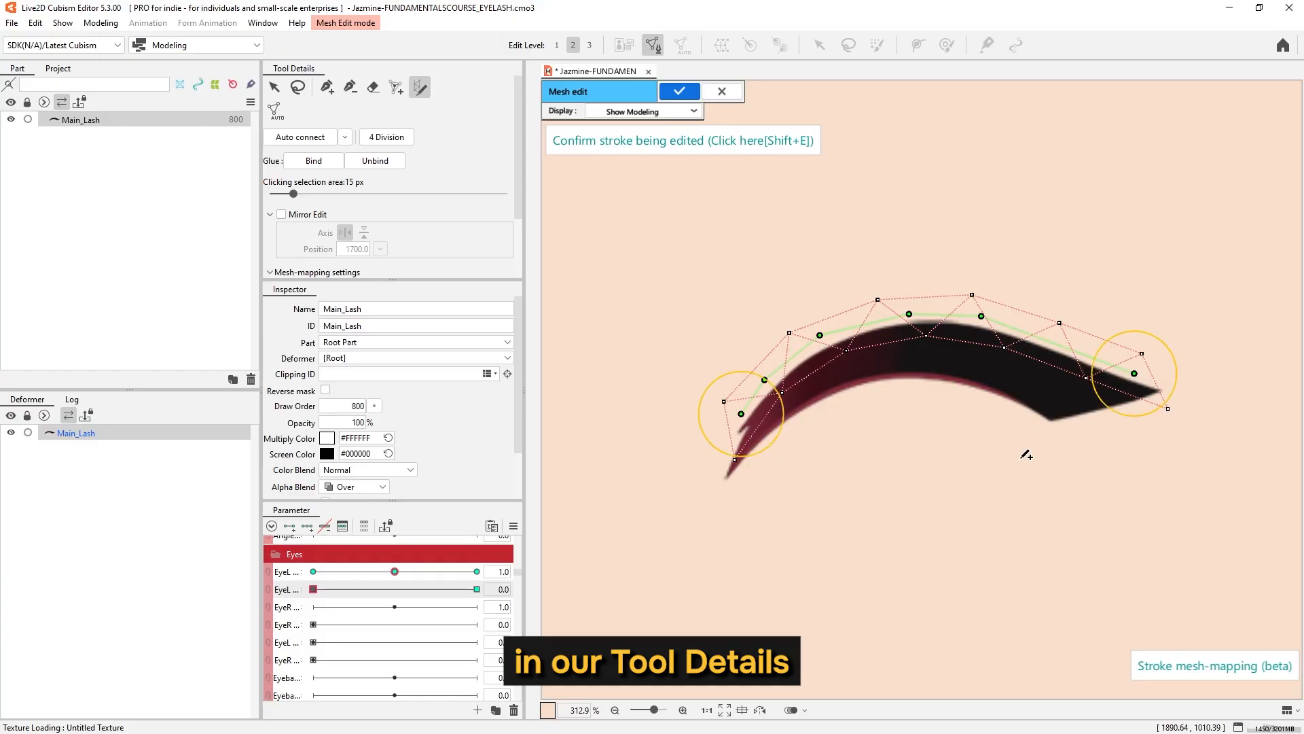
- Configure the stroke's mesh mapping with mesh width 17, repeated density 6 and 3 vertices in the mesh width
left_click_drag(391, 279, 390, 404)
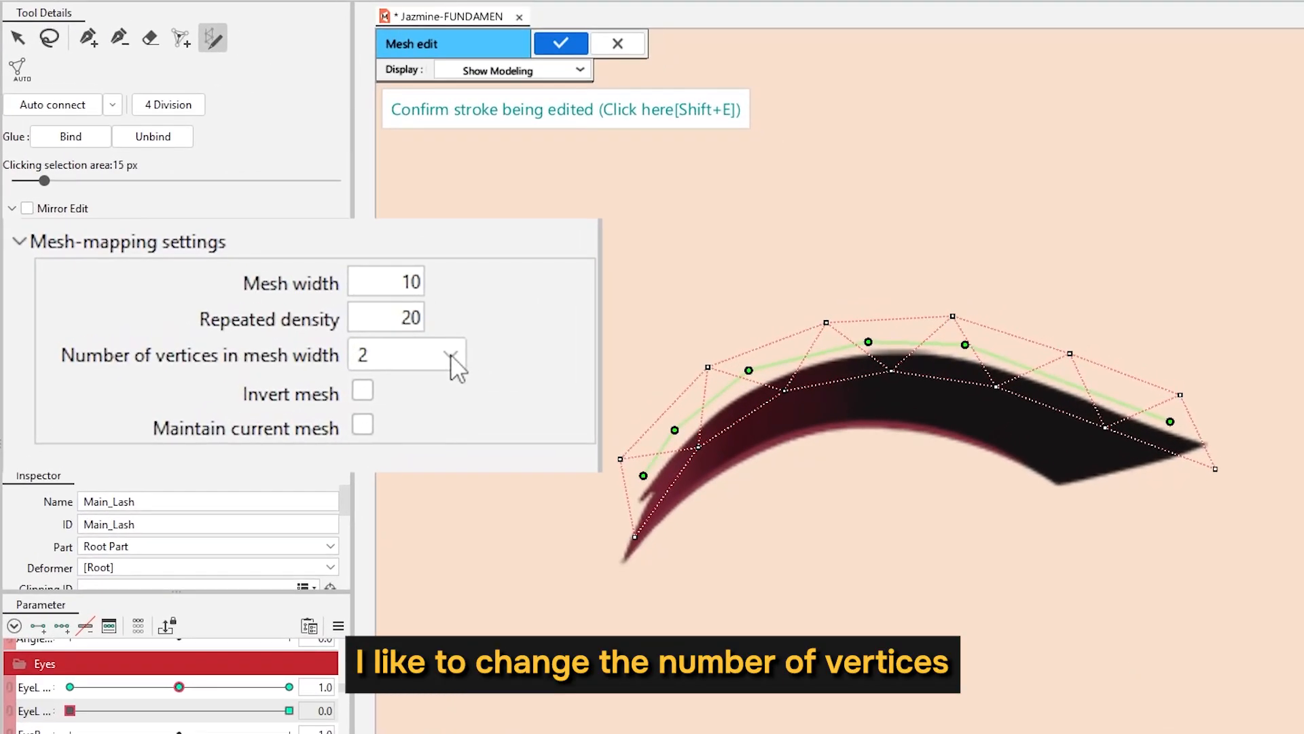
left_click(458, 322)
left_click(438, 449)
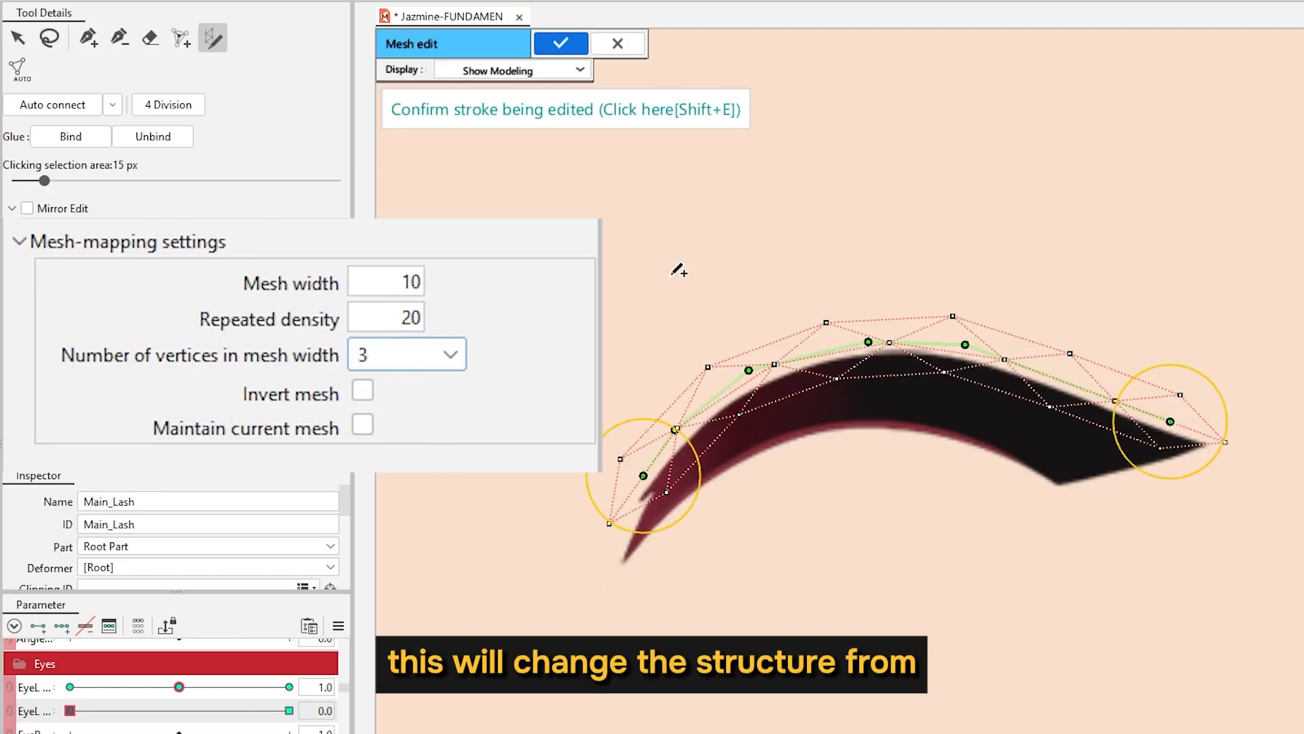
left_click_drag(413, 283, 358, 317)
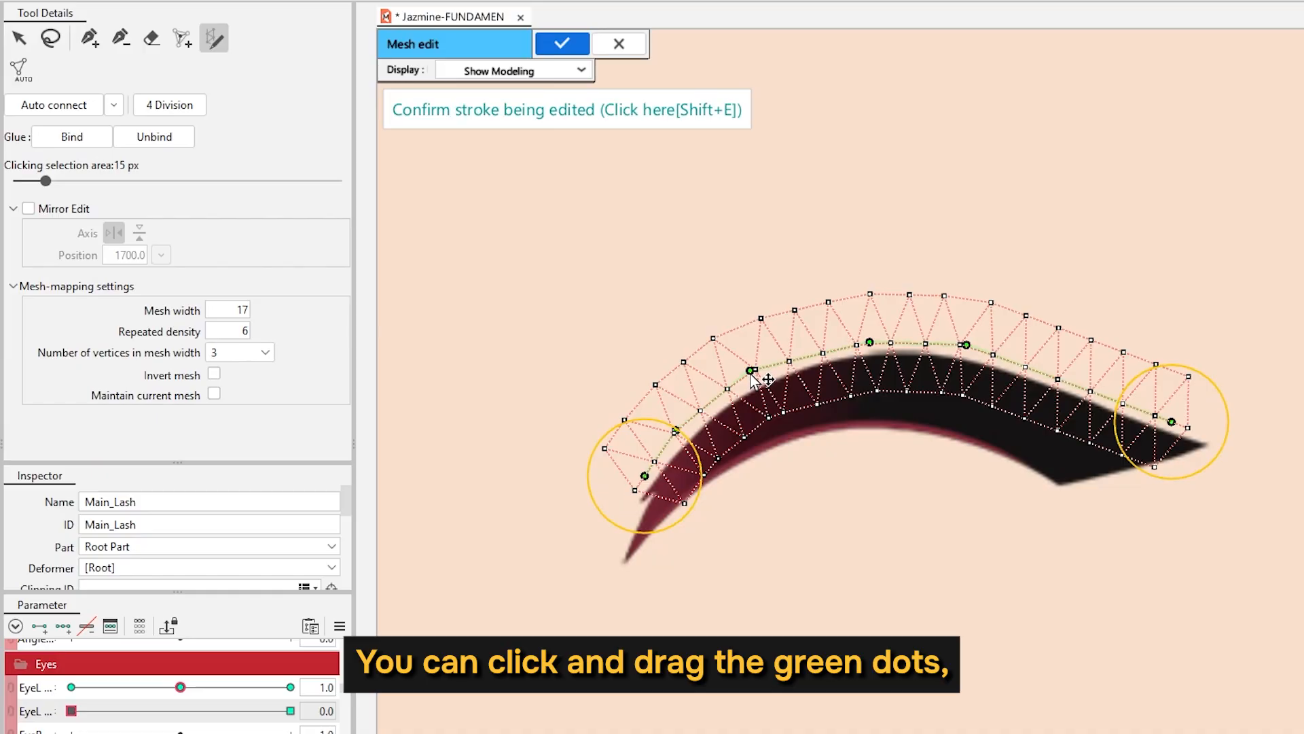
- Move the stroke's control points onto the lash's upper edge and adjust the mesh width at the inner end and the middle
mouse_move(753, 373)
left_mouse_down()
mouse_move(763, 430)
mouse_move(747, 344)
mouse_move(753, 390)
left_mouse_up()
mouse_move(676, 435)
left_mouse_down()
mouse_move(688, 445)
mouse_move(647, 492)
mouse_move(817, 541)
mouse_move(650, 500)
mouse_move(748, 518)
left_mouse_up()
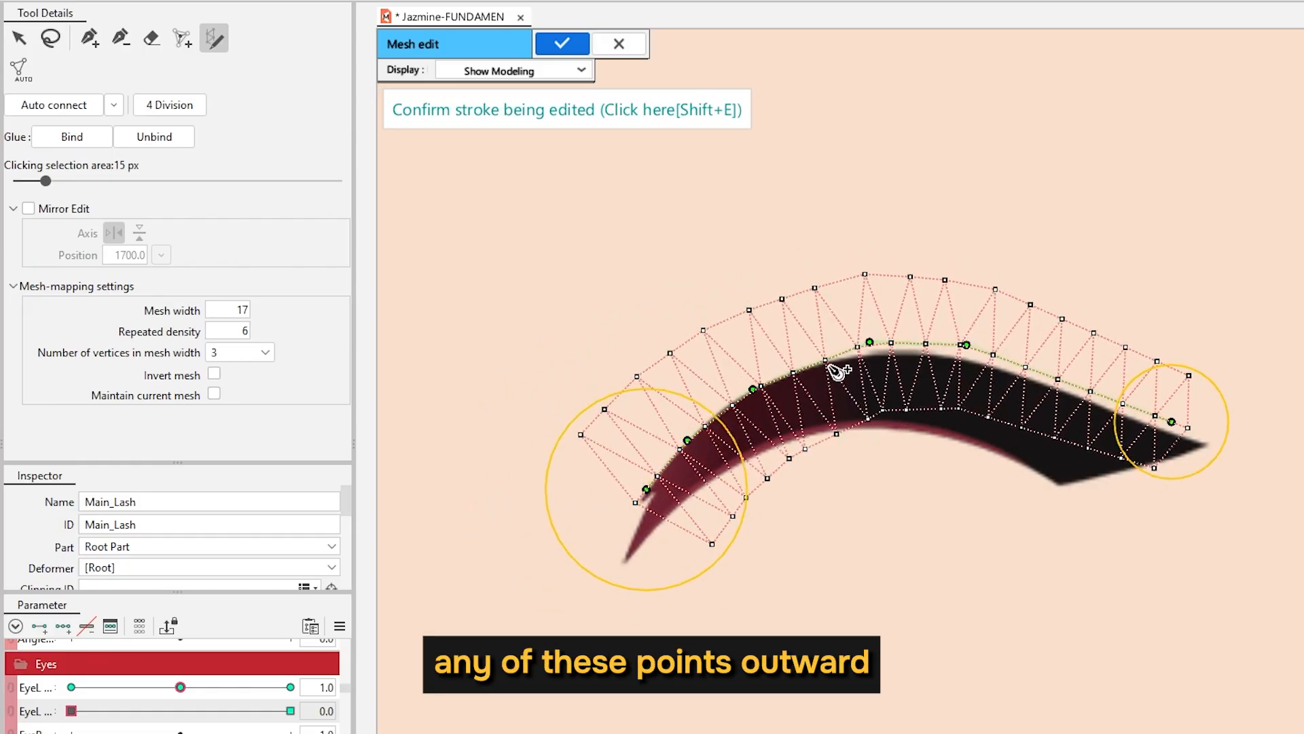
left_click_drag(874, 353, 875, 425)
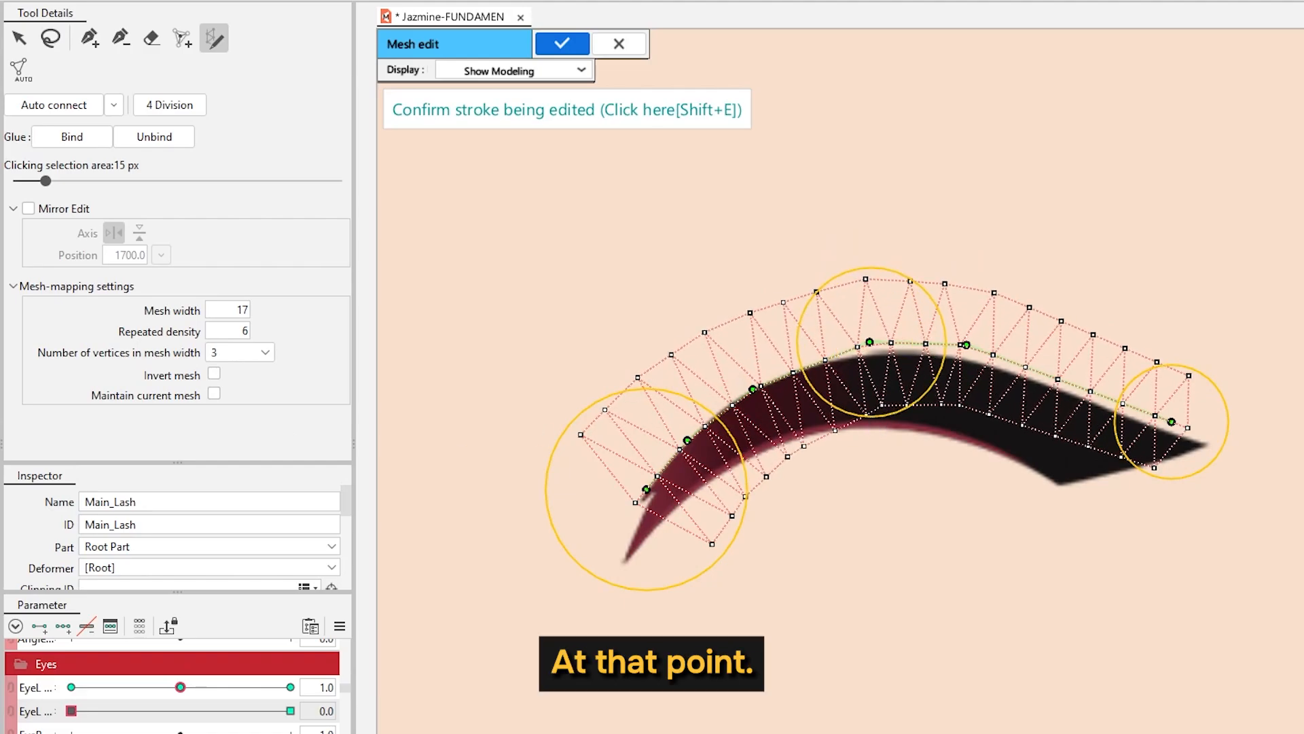
- Refine the stroke with more control points along the whole upper edge, set mesh width 8 and confirm the stroke
scroll(665, 479, "up", 3)
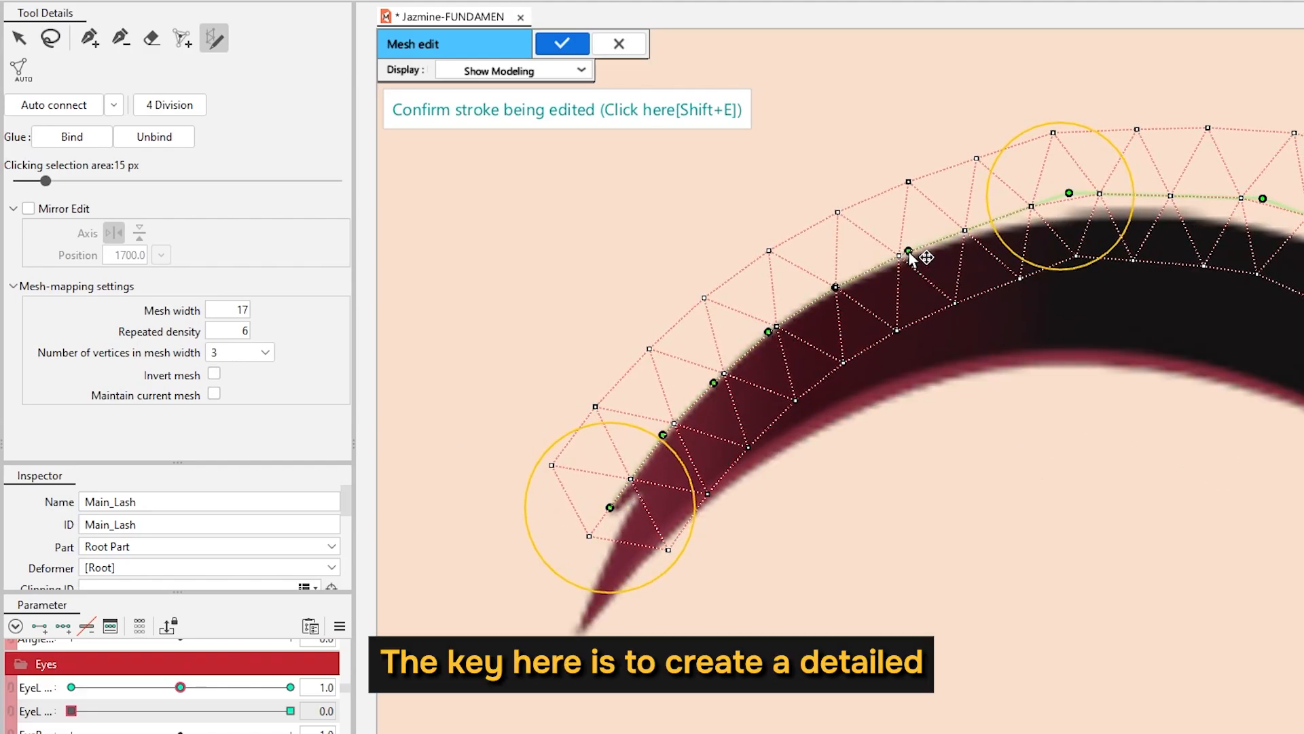
left_click_drag(1079, 201, 707, 340)
left_click(799, 334)
left_click_drag(946, 318, 884, 334)
left_click(974, 351)
left_click_drag(1079, 401, 907, 356)
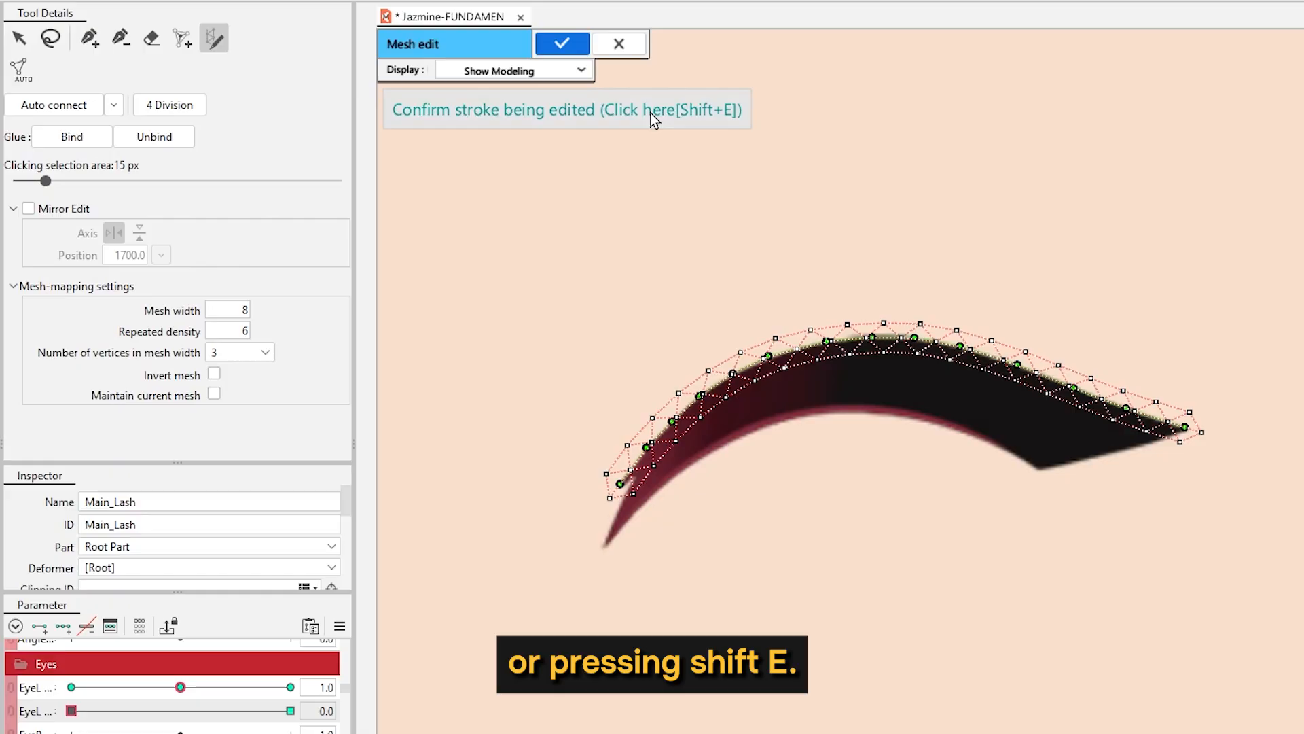
left_click(628, 117)
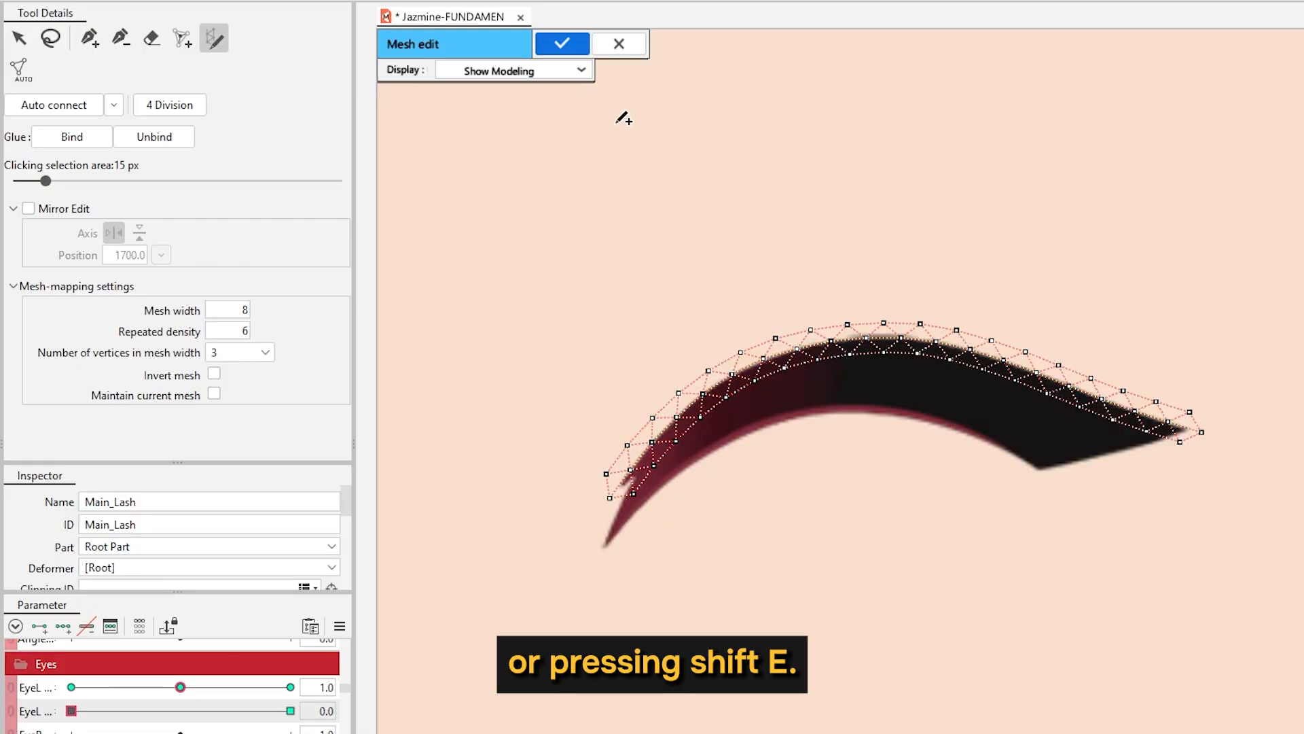
- Draw a second mesh-mapping stroke along the lash's lower edge with mesh width 5 and confirm it
left_click(99, 41)
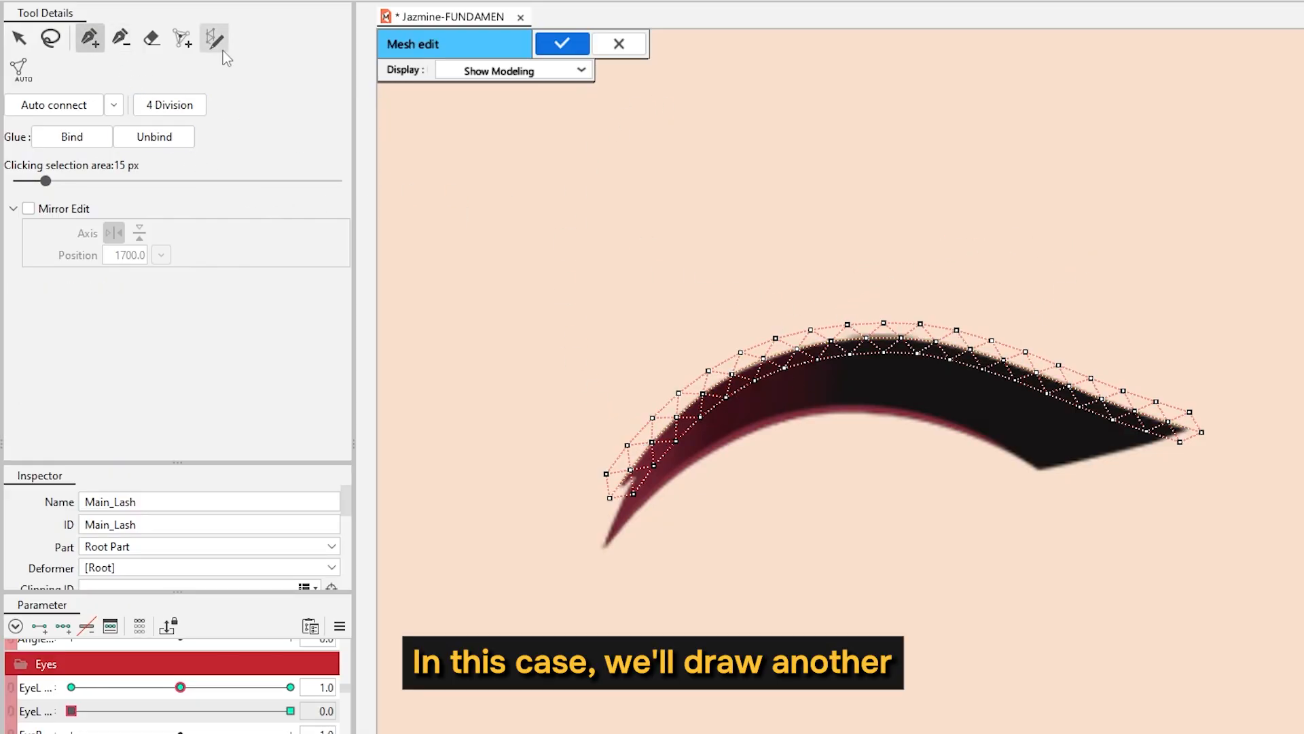
left_click(216, 44)
left_click_drag(809, 416, 1013, 458)
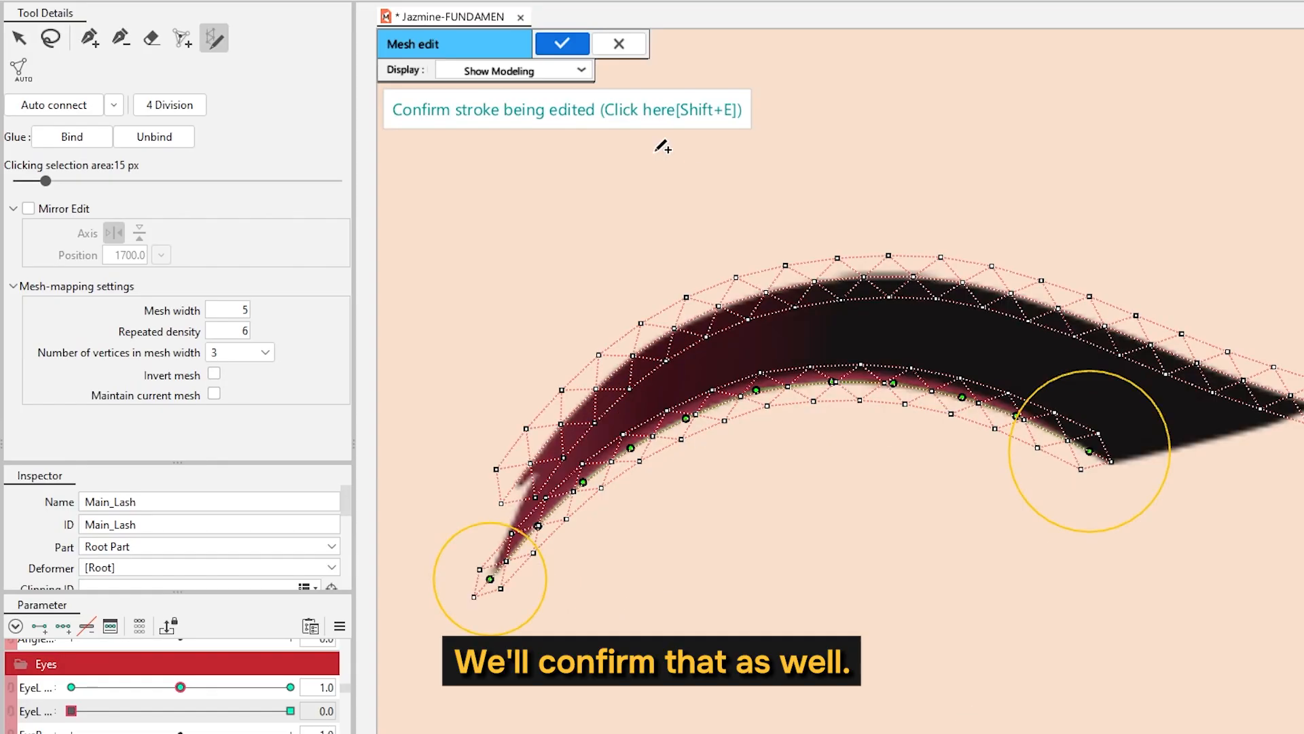
left_click(606, 119)
- Connect the upper and lower mesh strips with added points at the inner corner and along the outer tip's underside
left_click(95, 50)
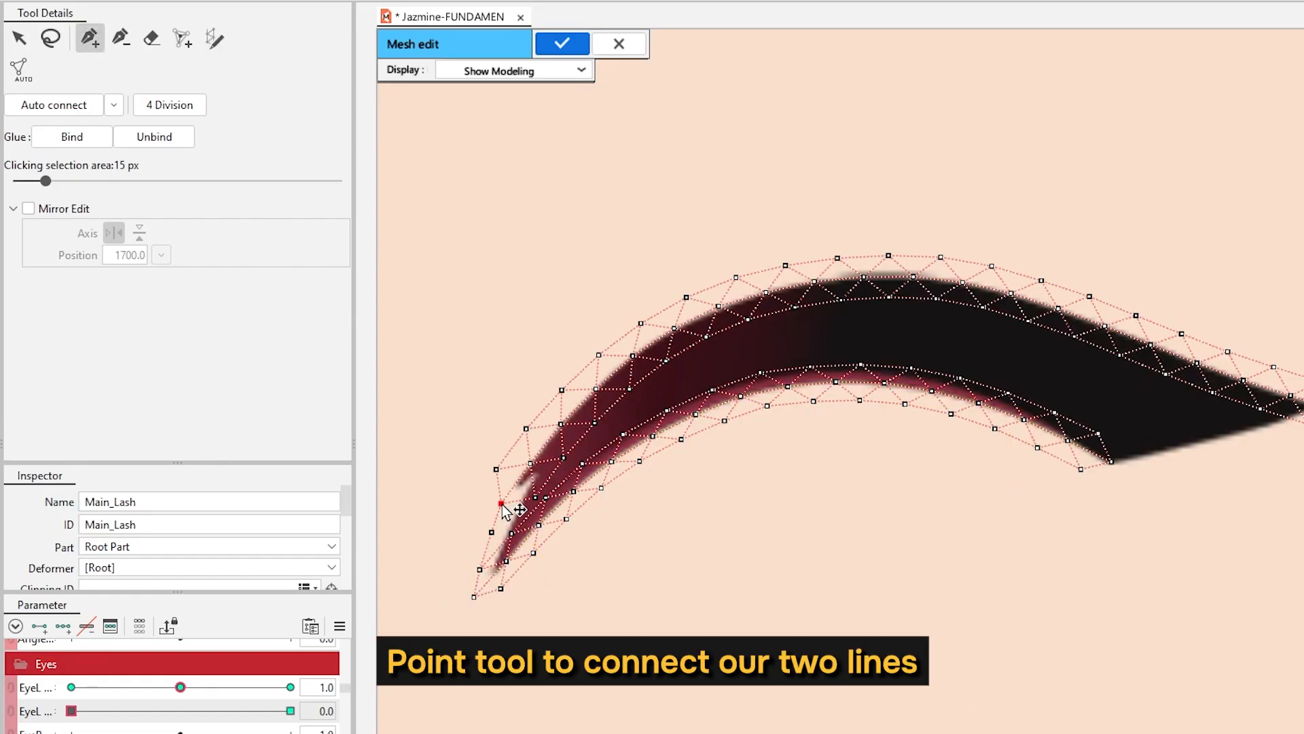
left_click(1228, 436)
left_click(1286, 428)
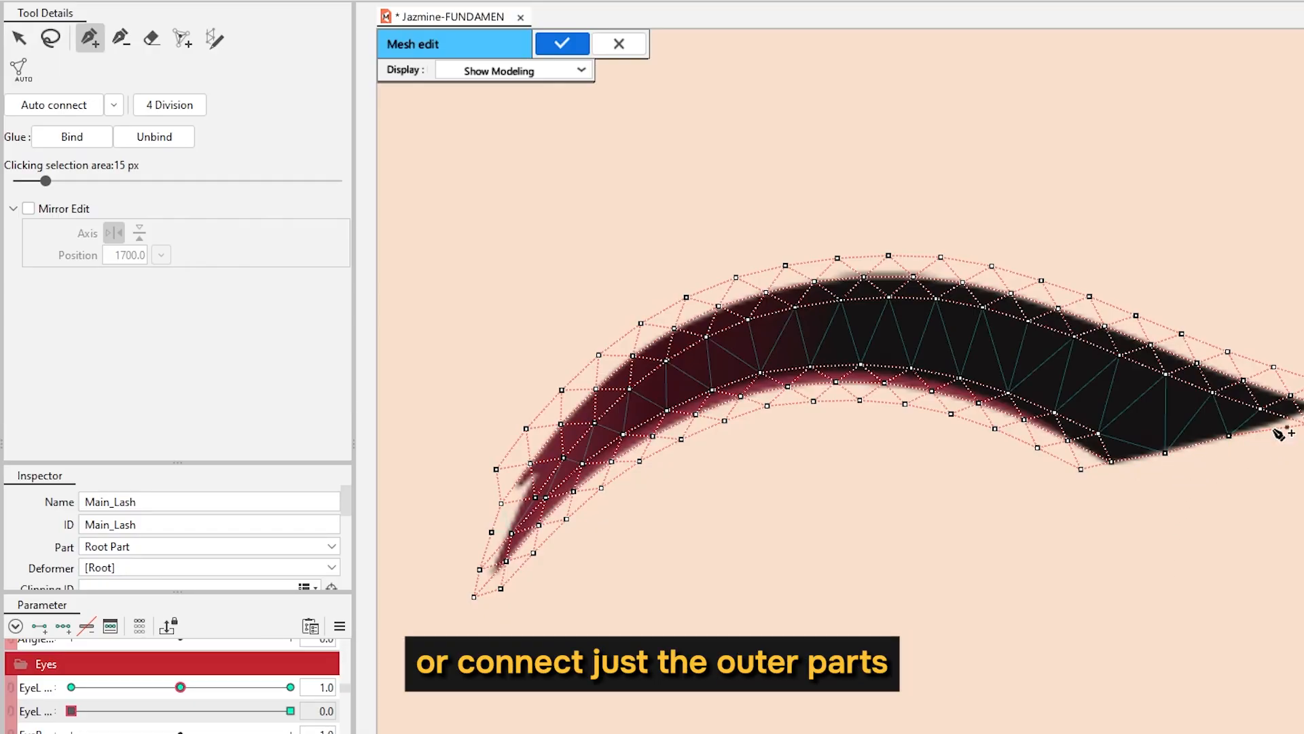
- Link the upper and lower mesh strips across the lash, complete the remaining connections with Auto connect, and confirm the mesh
left_click_drag(1012, 396, 1029, 331)
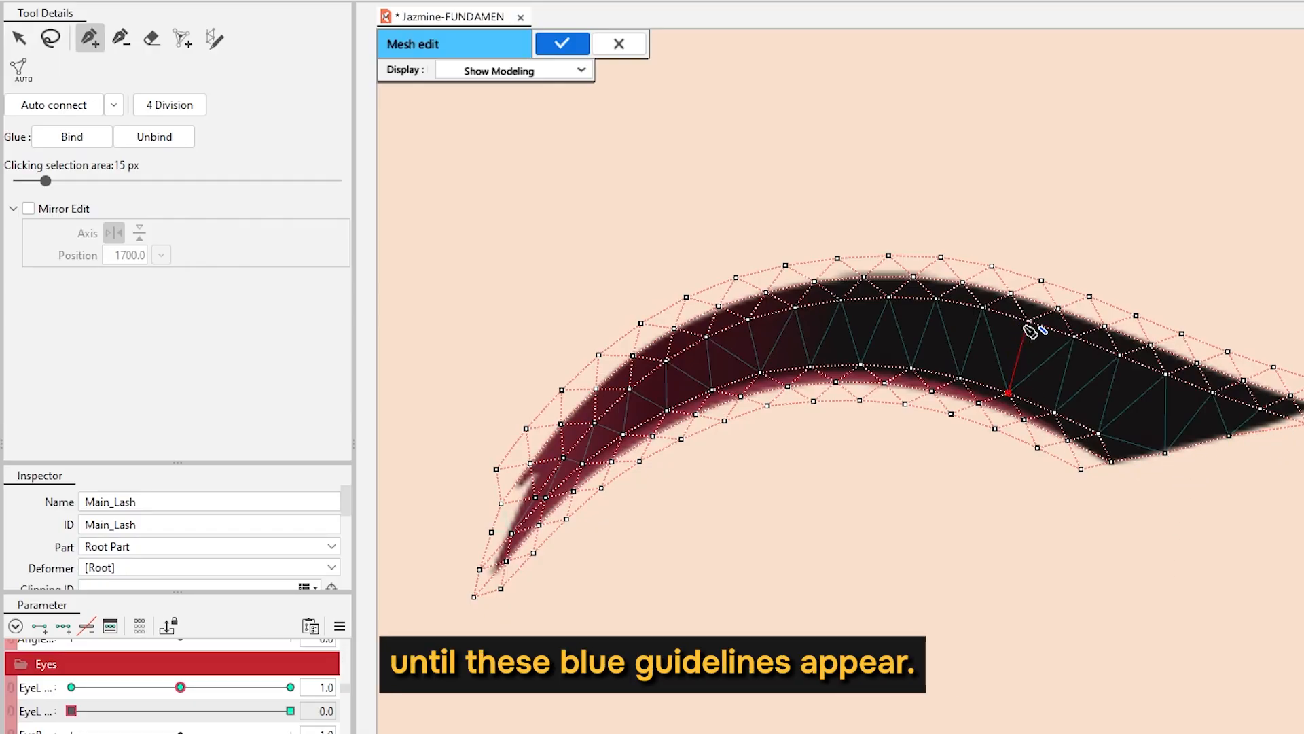
left_click(982, 309)
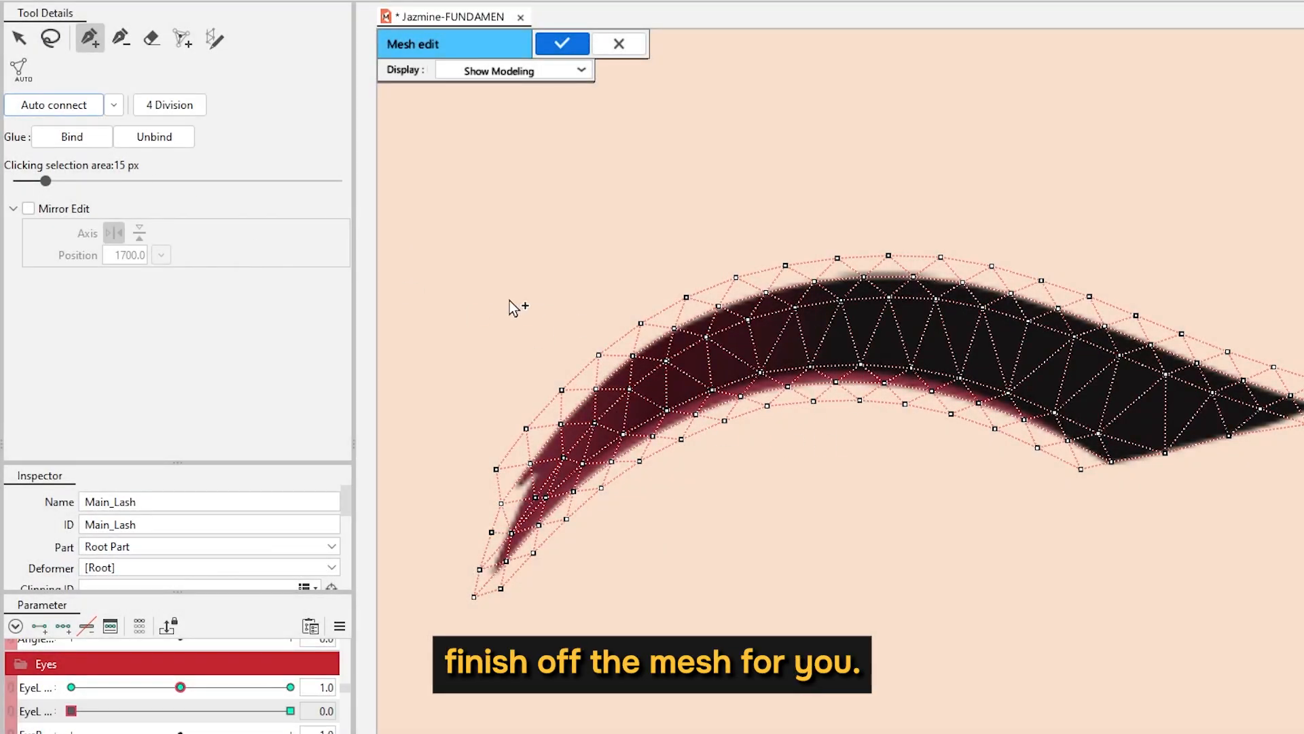
left_click(563, 43)
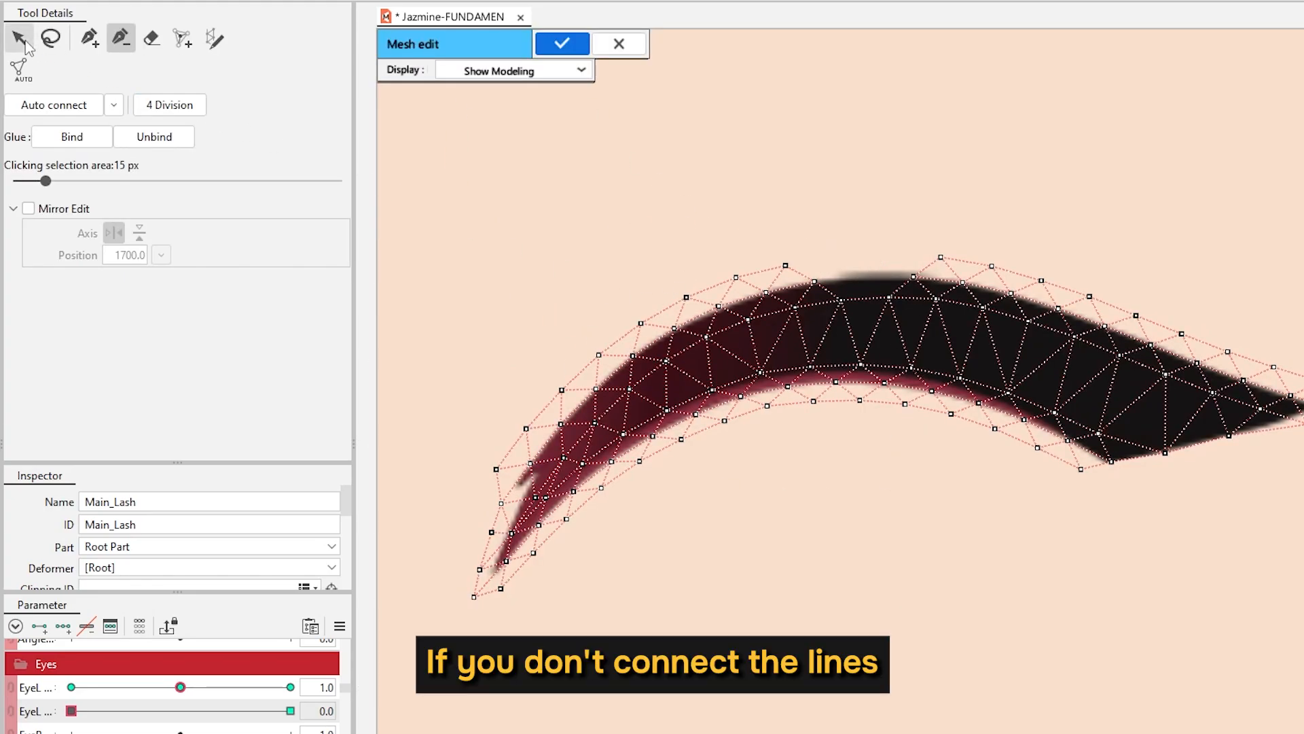
- Apply the edited Main_Lash mesh with the middle of its upper edge left uncovered
left_click(23, 41)
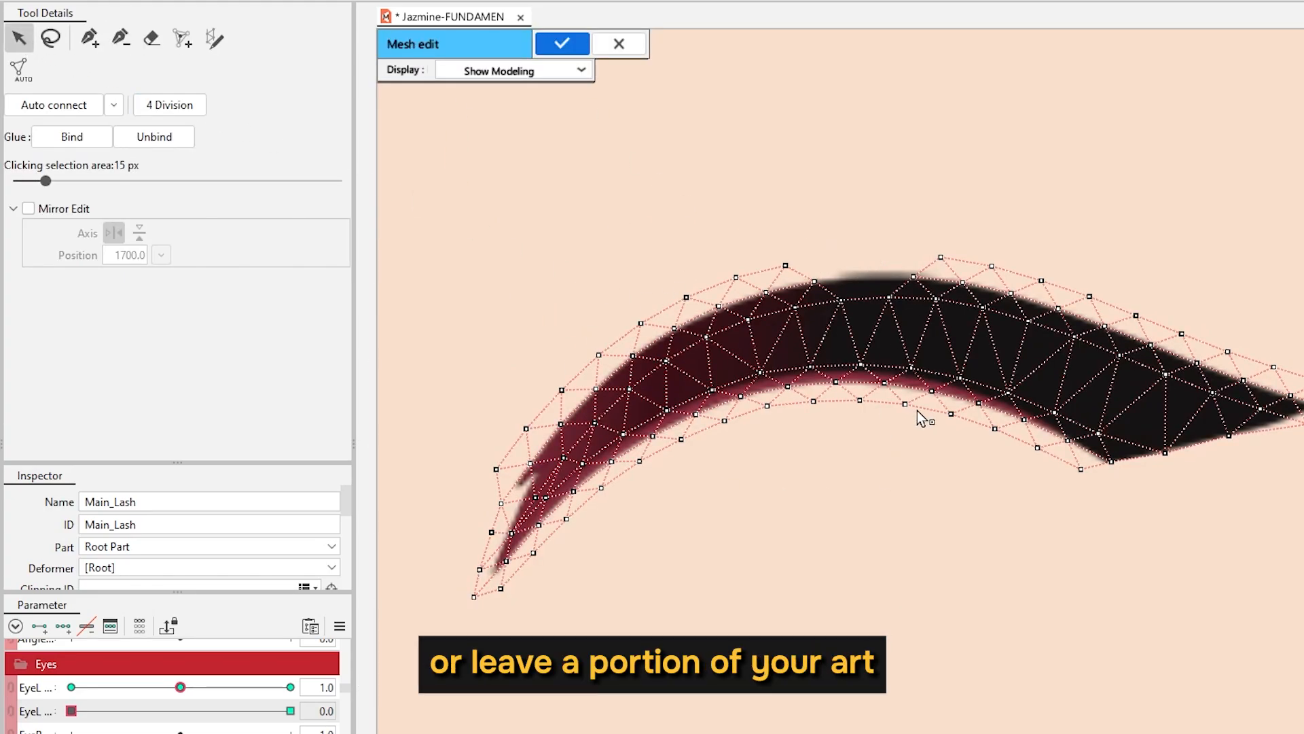
left_click(572, 51)
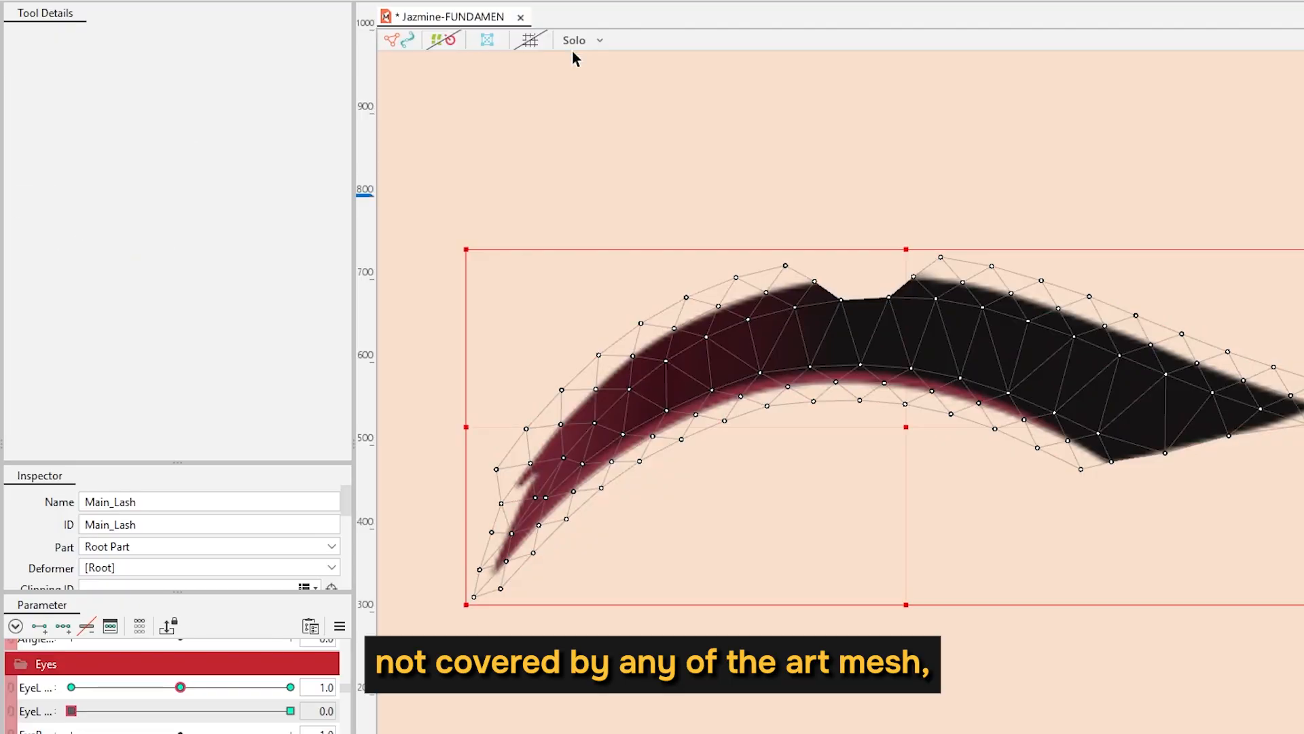
mouse_move(888, 307)
left_mouse_down()
mouse_move(868, 257)
mouse_move(920, 294)
mouse_move(888, 308)
left_mouse_up()
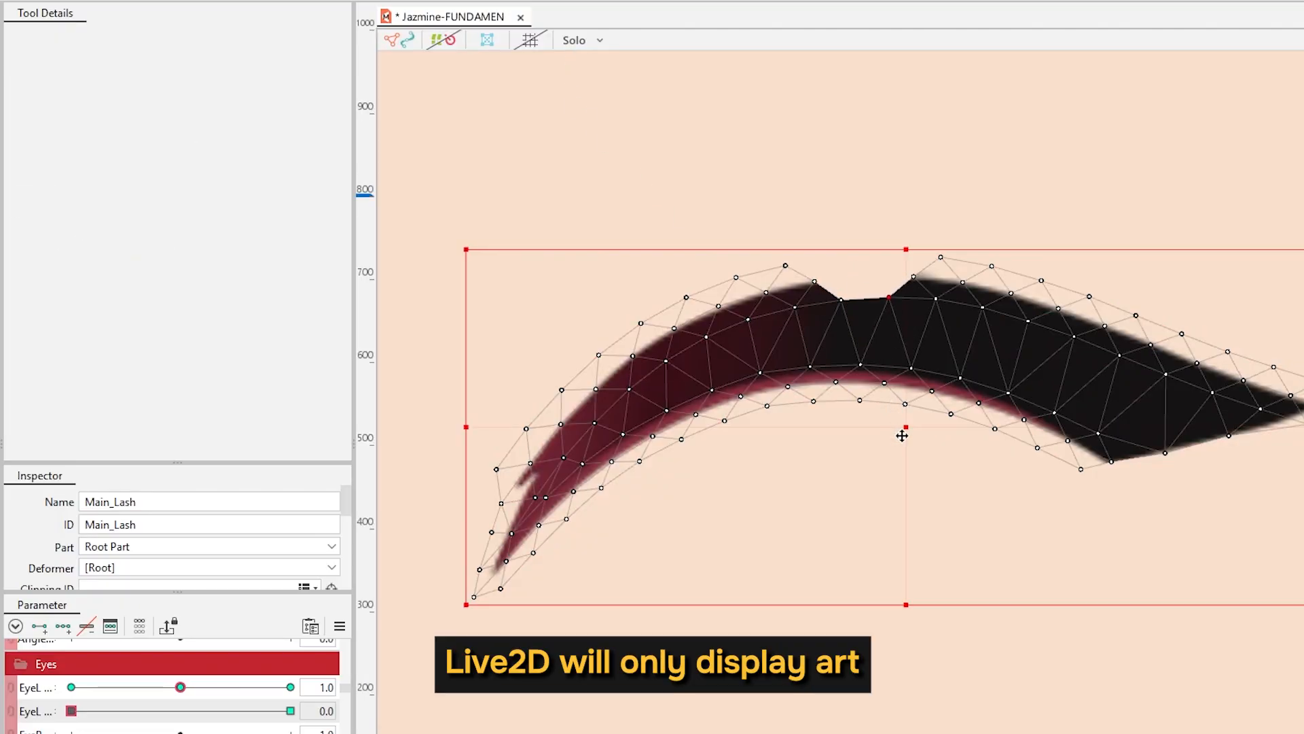
mouse_move(902, 434)
left_mouse_down()
mouse_move(905, 396)
mouse_move(903, 411)
left_mouse_up()
key("ctrl+z")
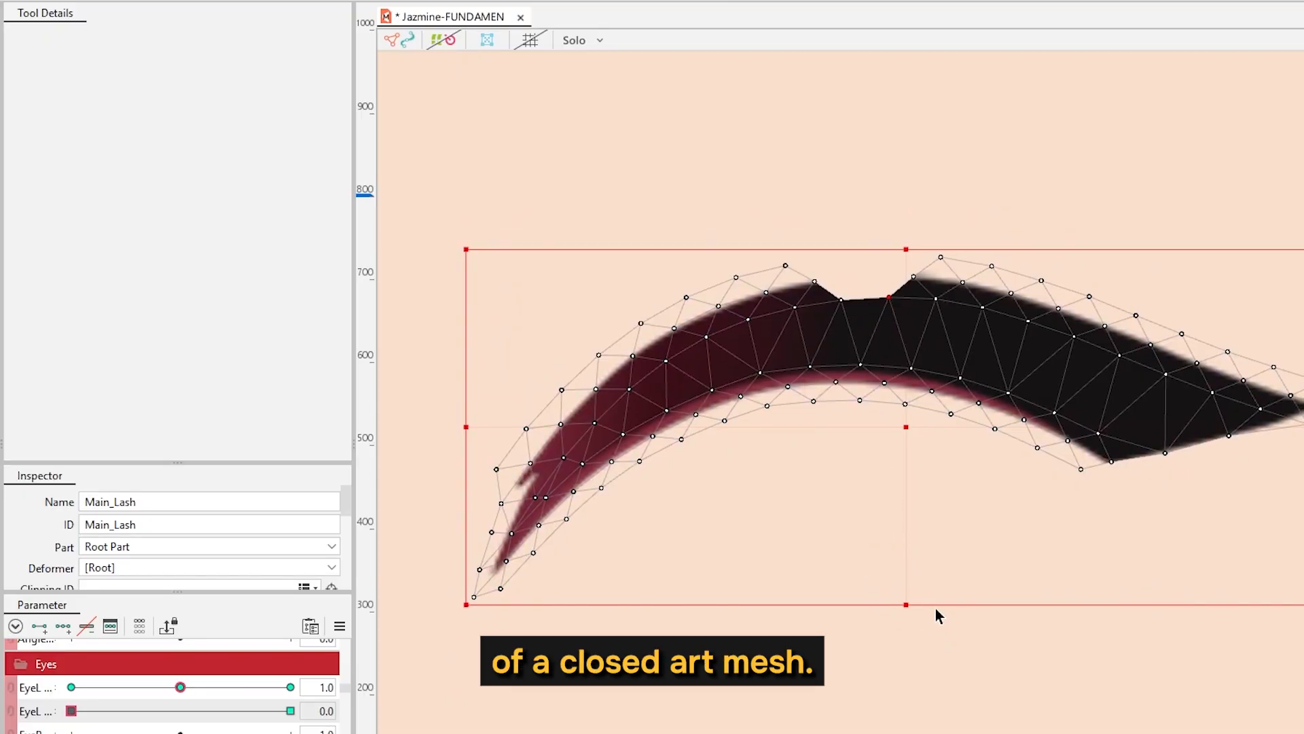